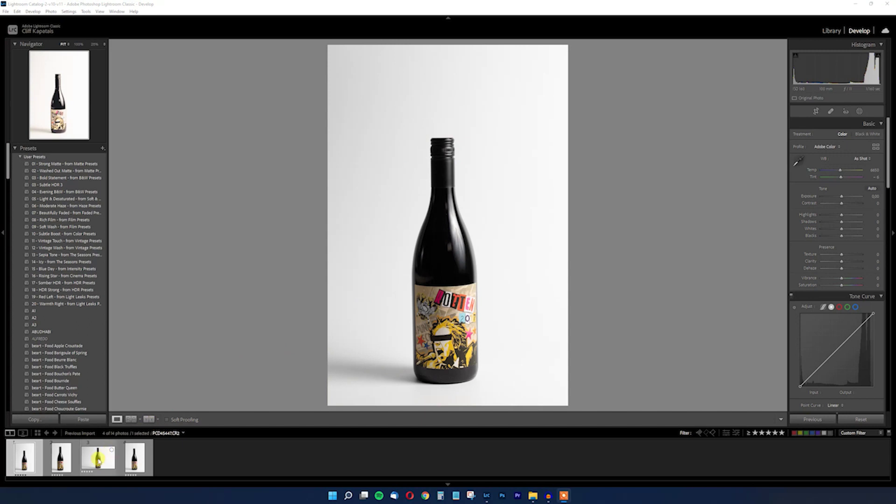
# Step: Choose the portrait bottle photo PCD45446.CR2 and enable lens profile corrections for it
pyautogui.click(98, 461)
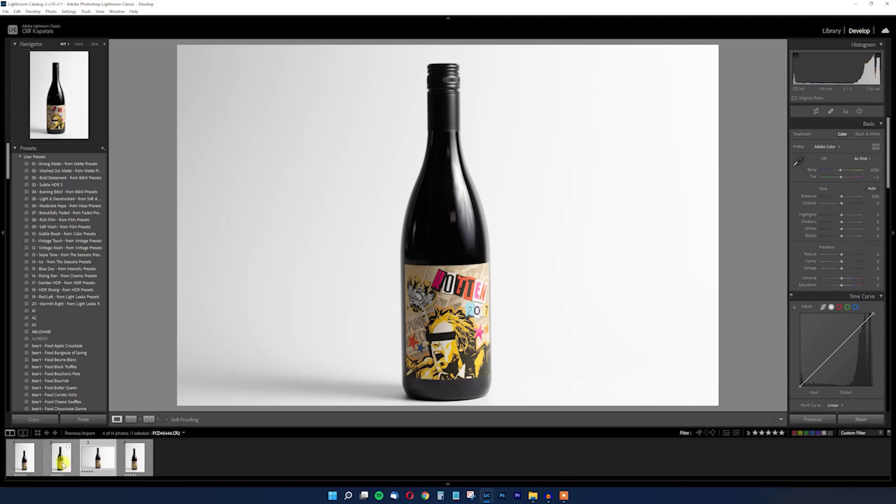
pyautogui.click(64, 462)
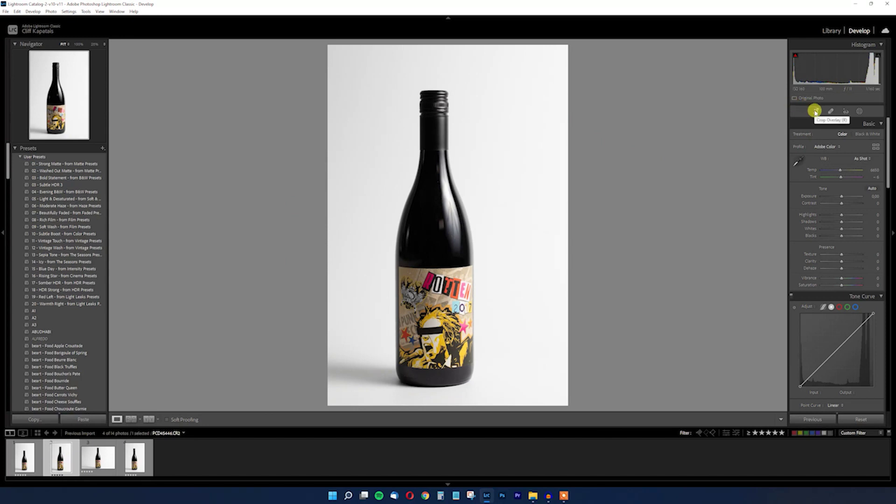
pyautogui.scroll(-15, 808, 170)
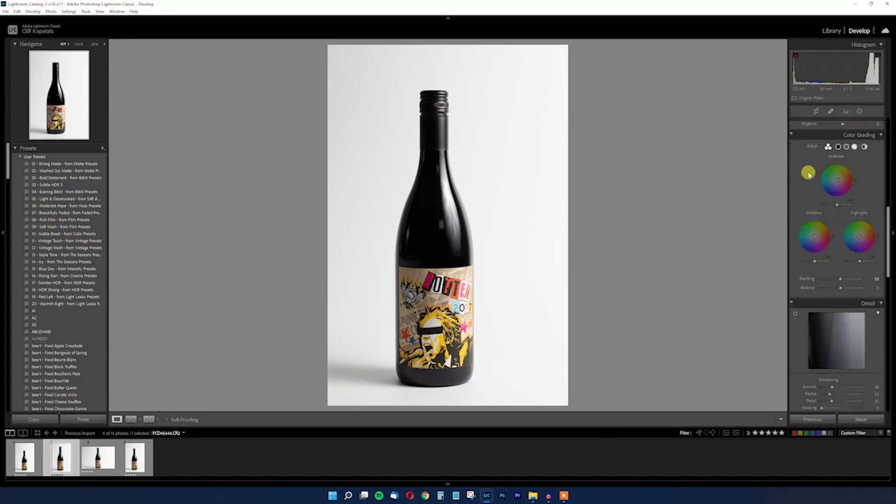
pyautogui.scroll(-5, 809, 176)
pyautogui.click(821, 208)
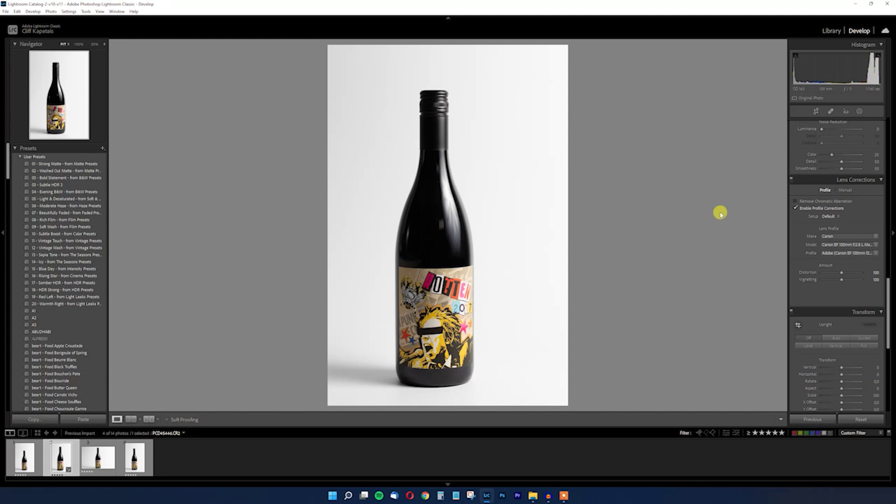
# Step: Straighten the bottle photo to an angle of about 0.17 and crop it tighter around the bottle
pyautogui.scroll(5, 807, 185)
pyautogui.scroll(6, 807, 184)
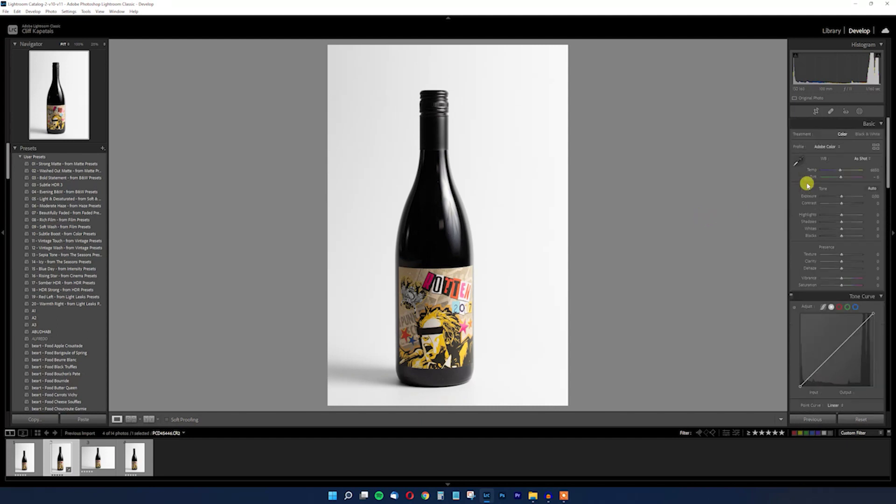
pyautogui.click(817, 112)
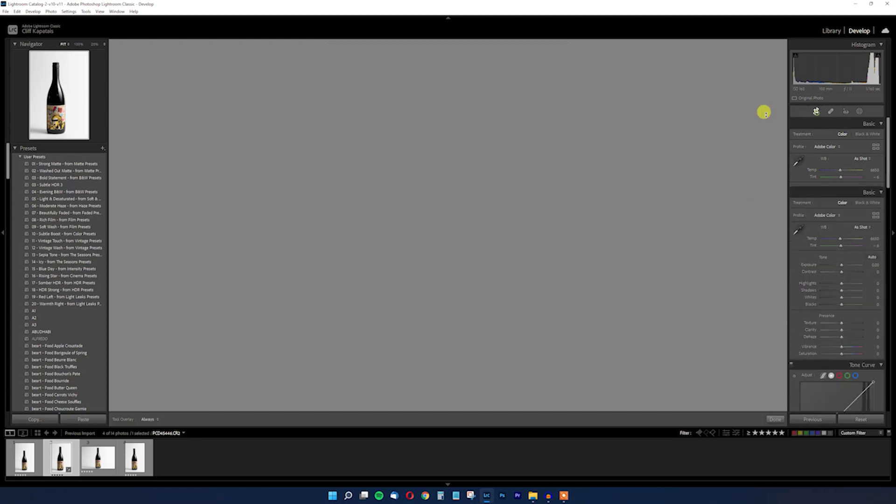
pyautogui.moveTo(598, 92); pyautogui.dragTo(597, 92)
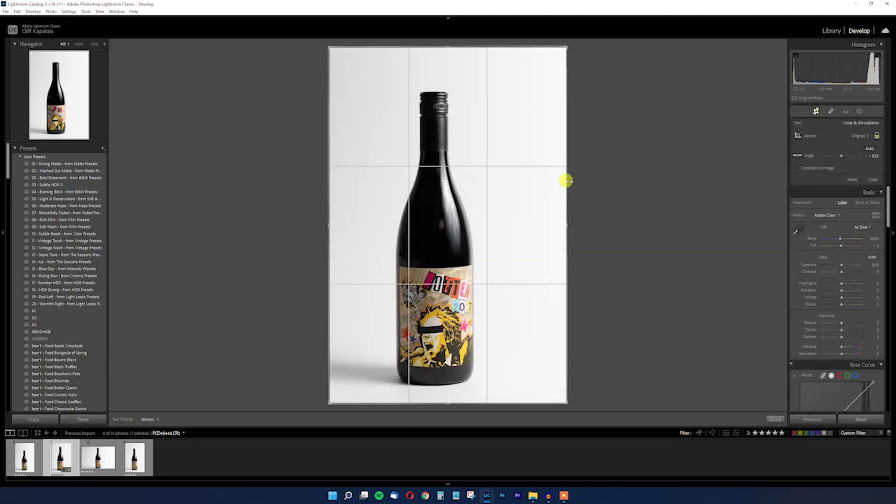
pyautogui.moveTo(562, 222); pyautogui.dragTo(595, 209)
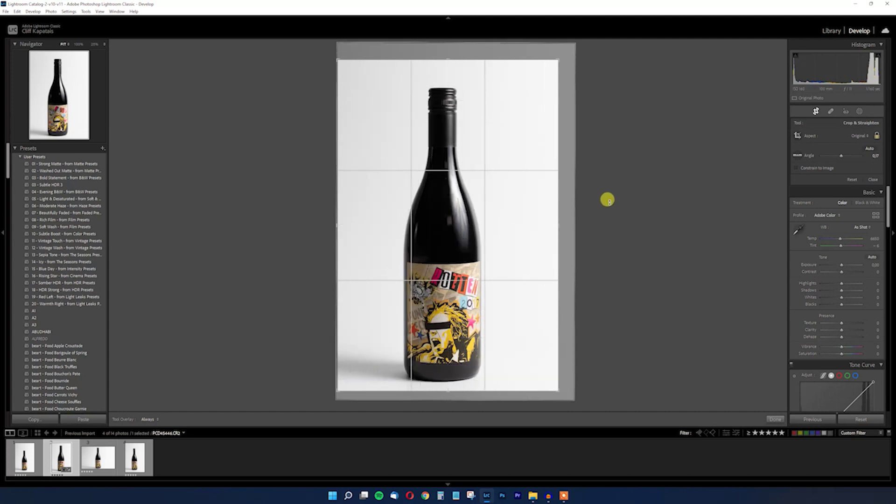
pyautogui.press('Return')
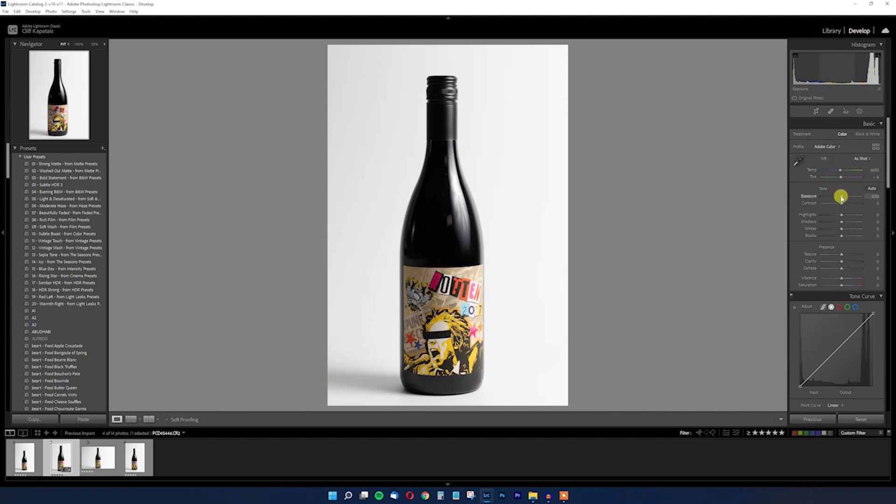
# Step: Raise the bottle photo's exposure slightly
pyautogui.moveTo(842, 197); pyautogui.dragTo(843, 198)
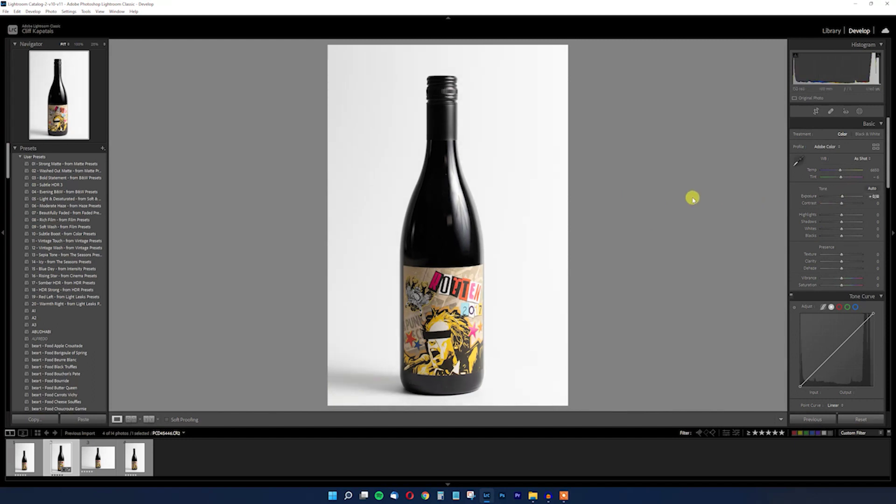
pyautogui.scroll(-5, 799, 240)
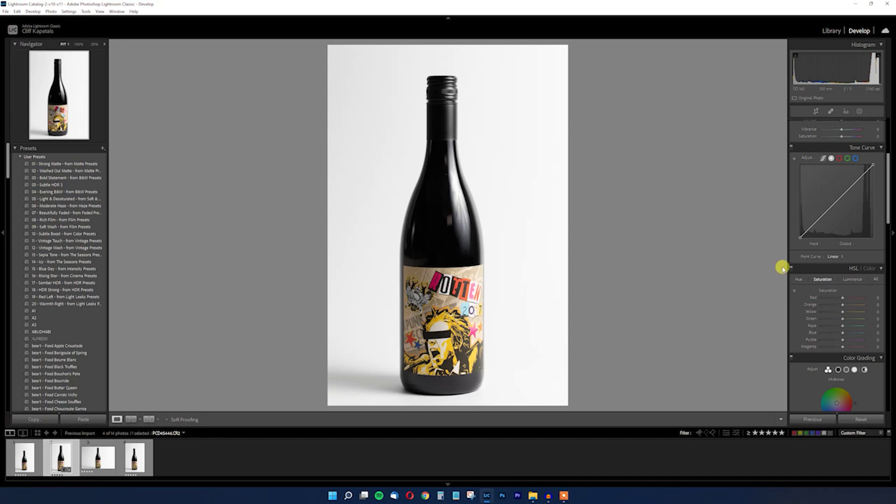
pyautogui.scroll(5, 806, 203)
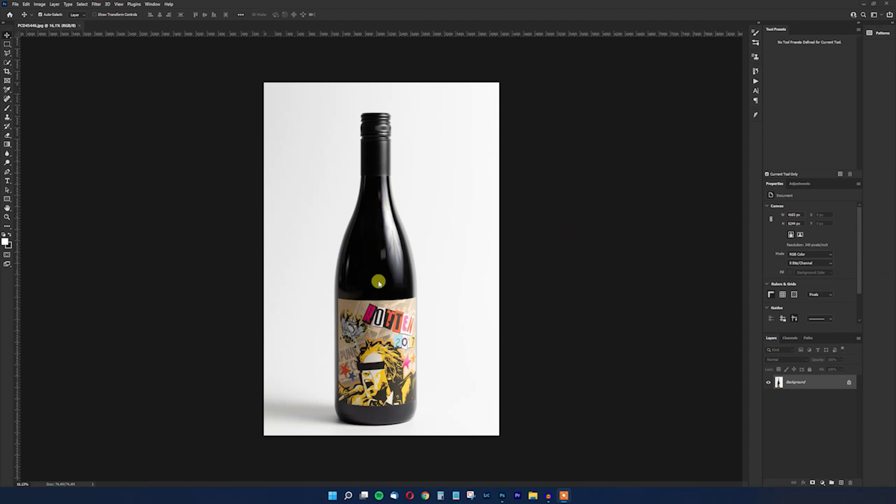
# Step: Switch to Photoshop and examine PCD45446.jpg for dust and distracting reflections on the bottle's glass
pyautogui.scroll(2, 354, 274)
pyautogui.scroll(1, 354, 274)
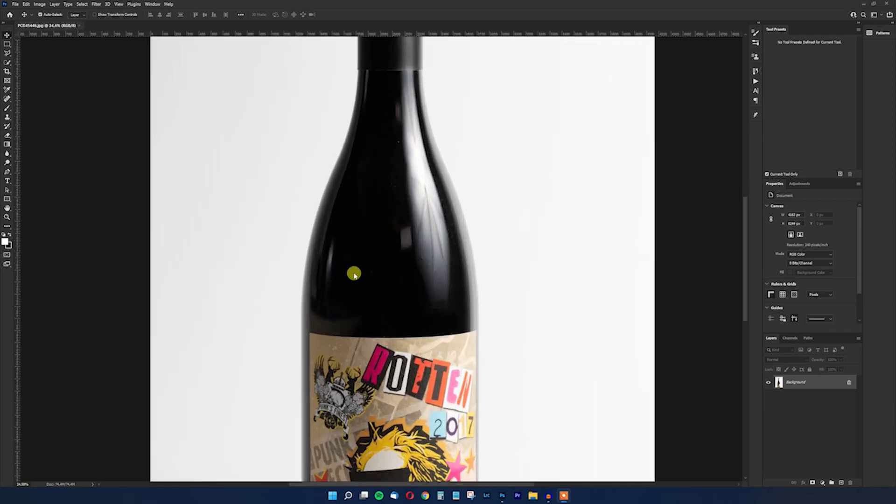
pyautogui.scroll(2, 364, 146)
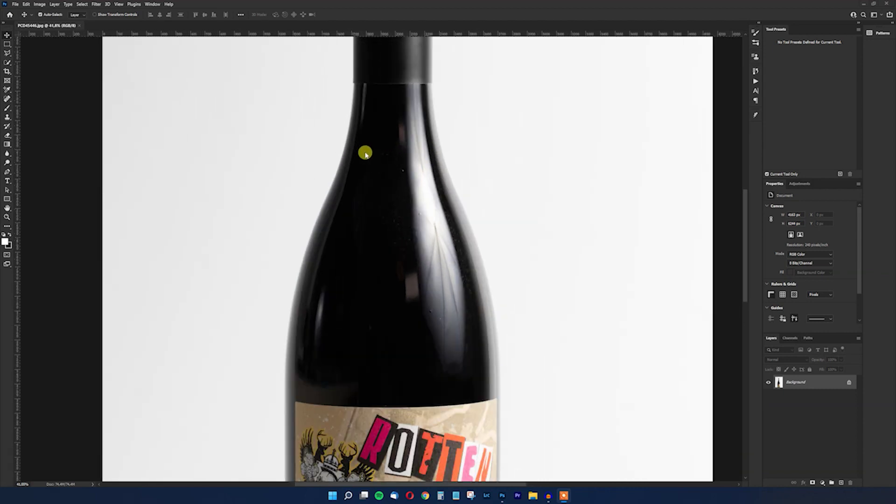
pyautogui.scroll(1, 365, 174)
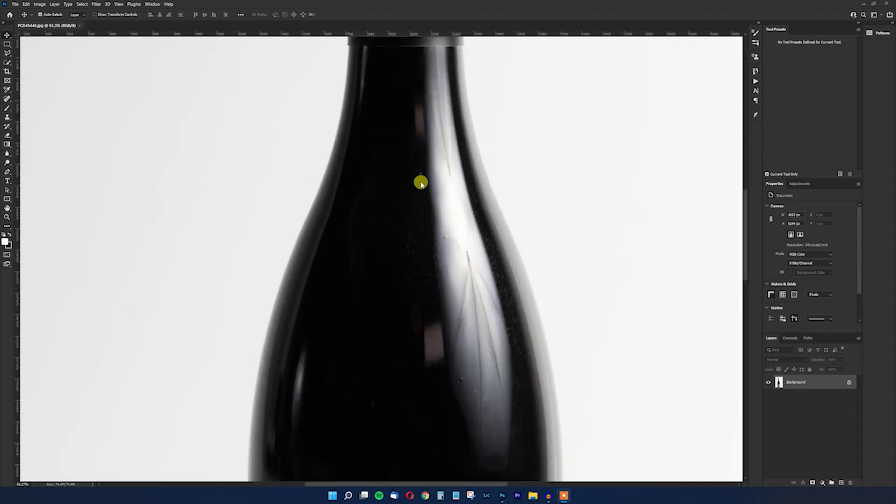
pyautogui.scroll(2, 400, 285)
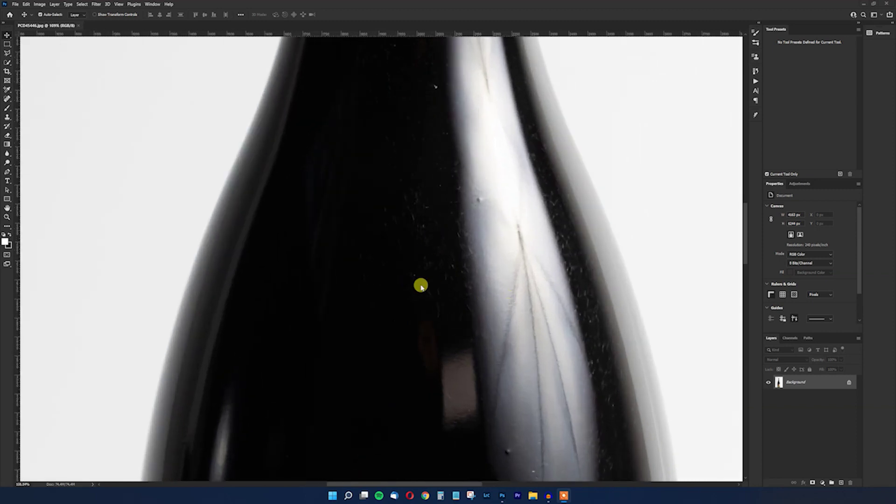
pyautogui.scroll(-2, 418, 286)
pyautogui.scroll(-6, 418, 285)
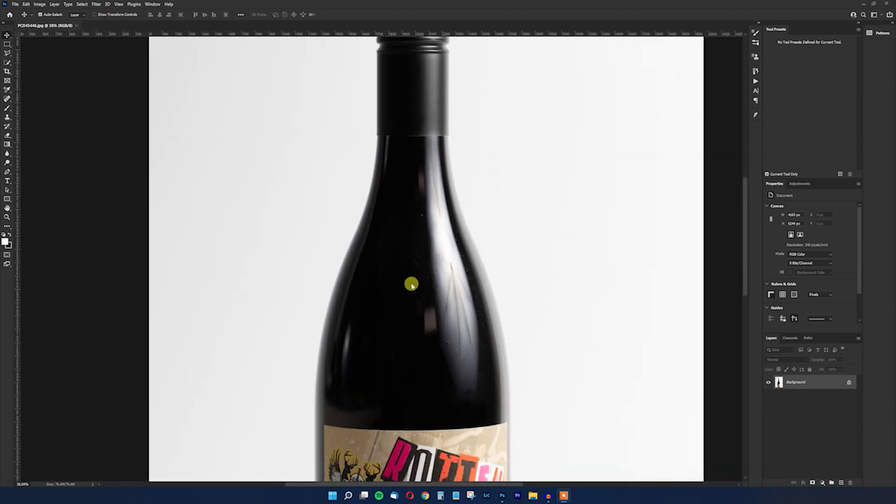
pyautogui.scroll(-4, 411, 285)
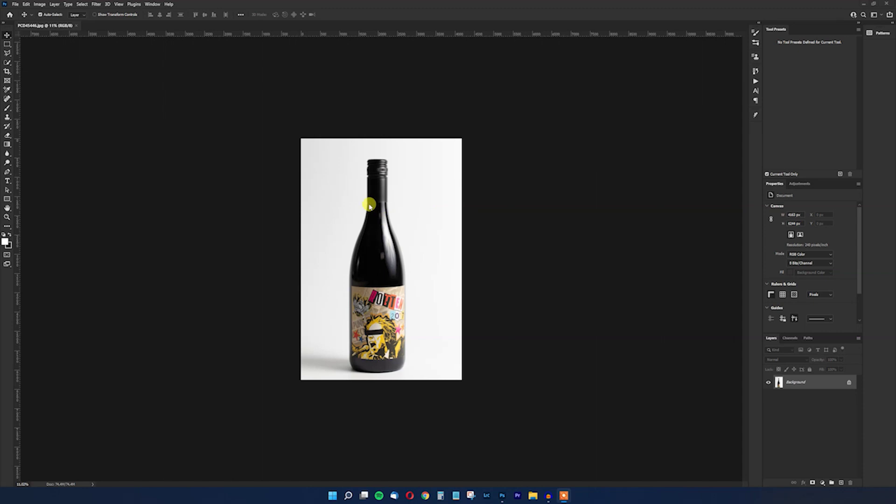
pyautogui.scroll(2, 370, 206)
pyautogui.scroll(3, 369, 206)
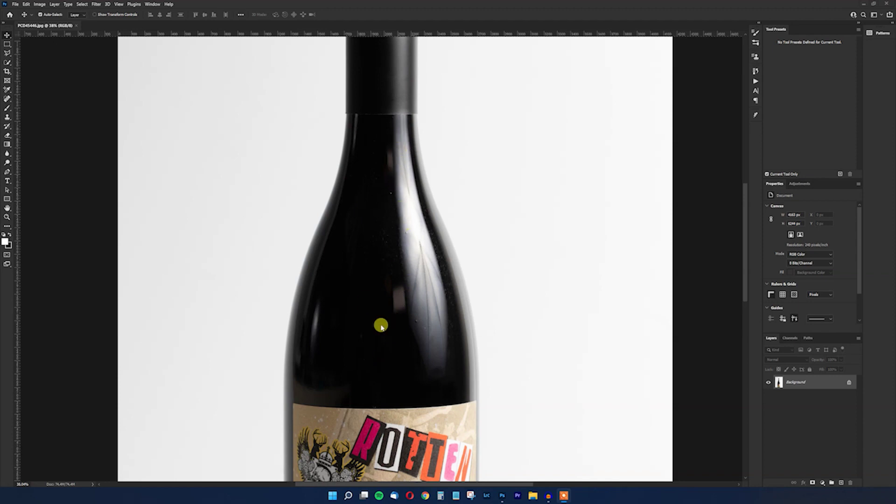
pyautogui.scroll(-1, 381, 322)
pyautogui.scroll(-1, 381, 321)
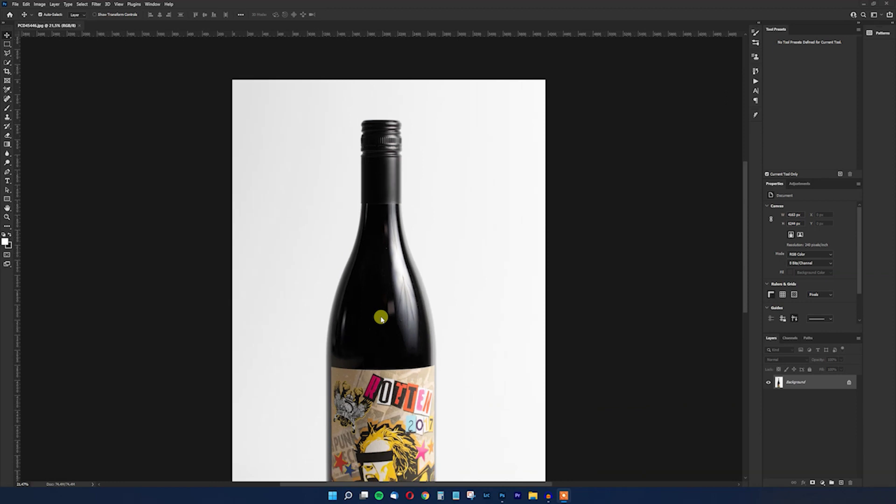
pyautogui.scroll(-1, 380, 320)
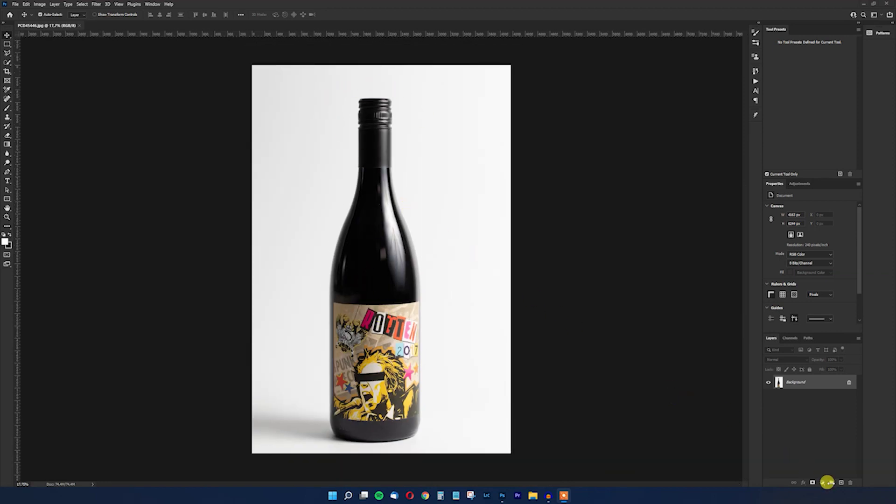
# Step: Try whitening the background with an unmasked Levels layer at a white input of about 221, and delete the layer
pyautogui.click(821, 482)
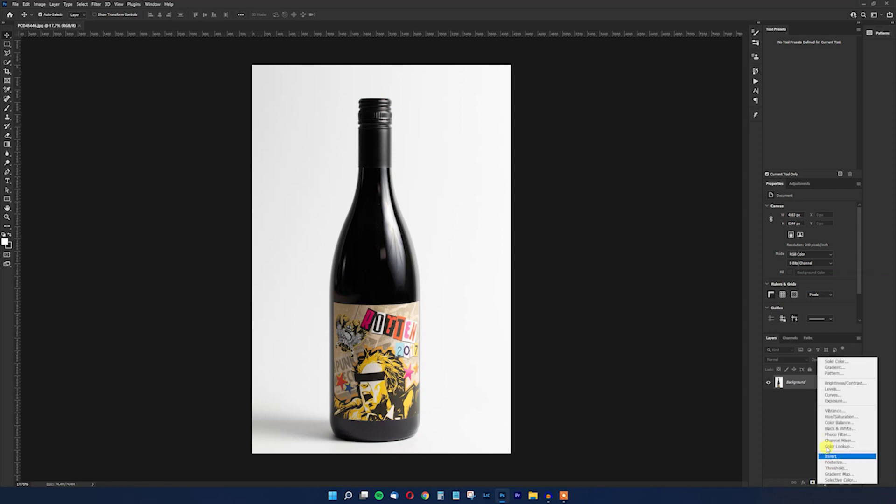
pyautogui.click(822, 391)
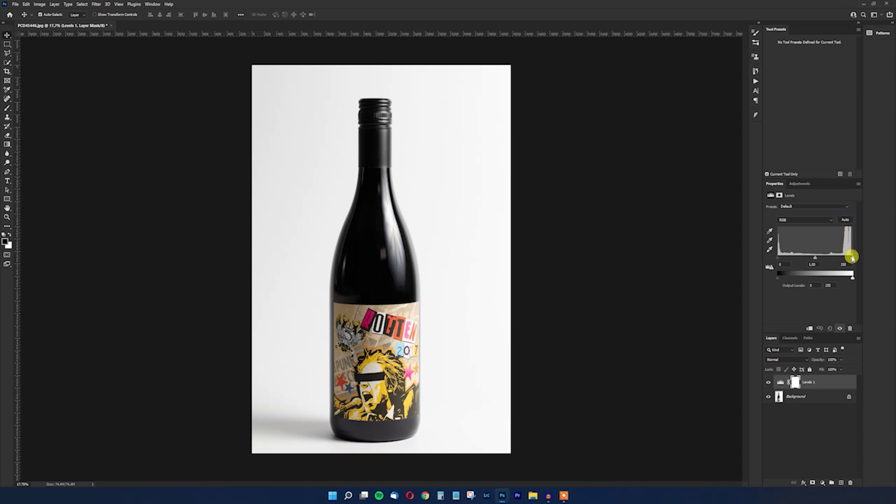
pyautogui.moveTo(853, 258)
pyautogui.mouseDown()
pyautogui.moveTo(825, 257)
pyautogui.moveTo(844, 255)
pyautogui.mouseUp()
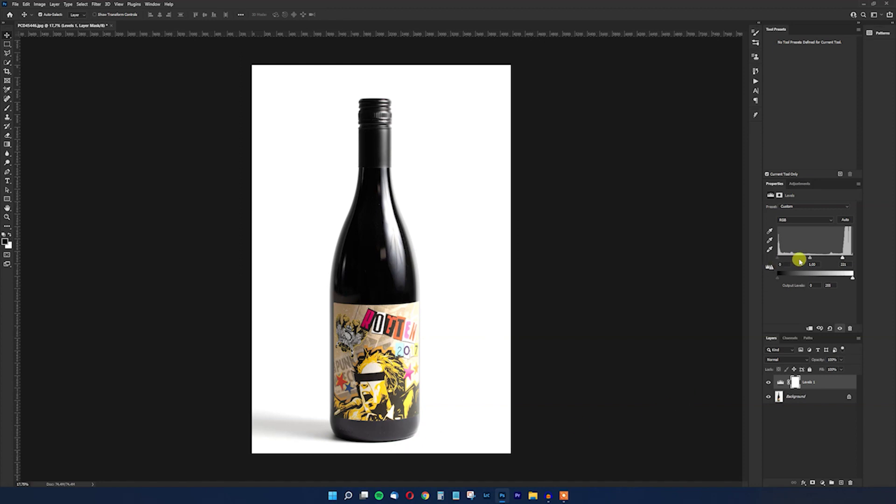
pyautogui.click(768, 382)
pyautogui.click(768, 382)
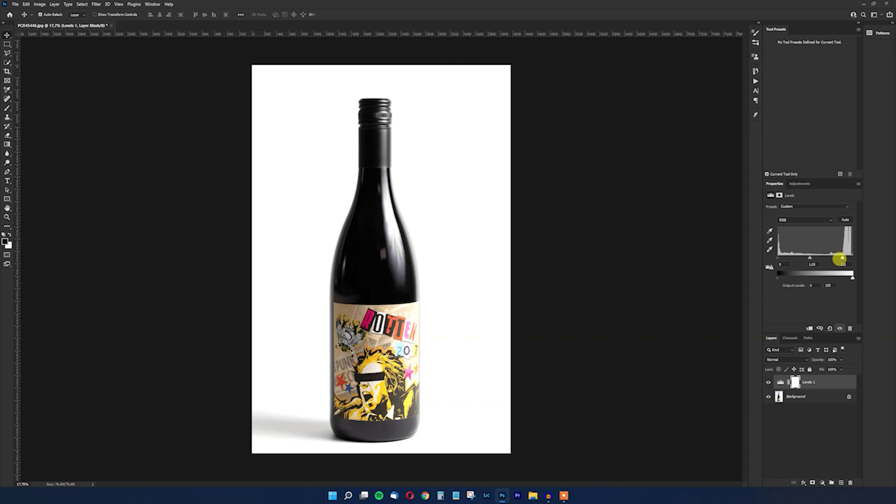
pyautogui.moveTo(827, 382); pyautogui.dragTo(850, 483)
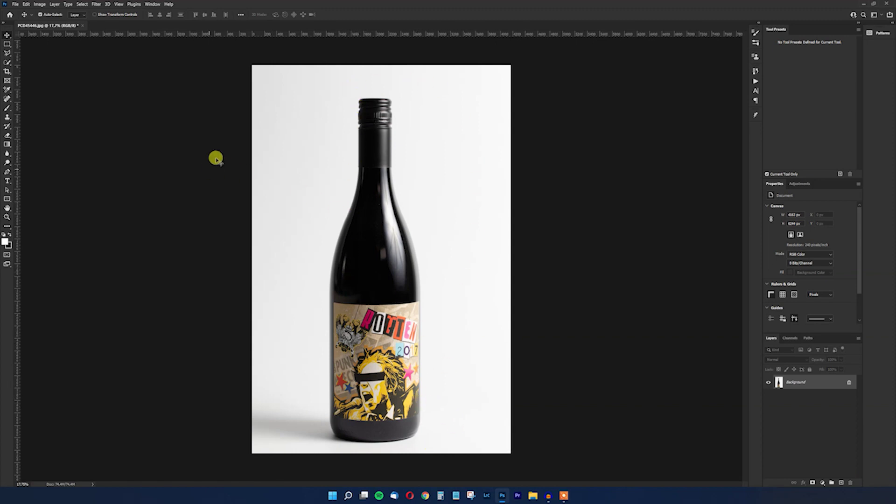
# Step: Select the bottle automatically with the Quick Selection tool's Select Subject option
pyautogui.click(7, 62)
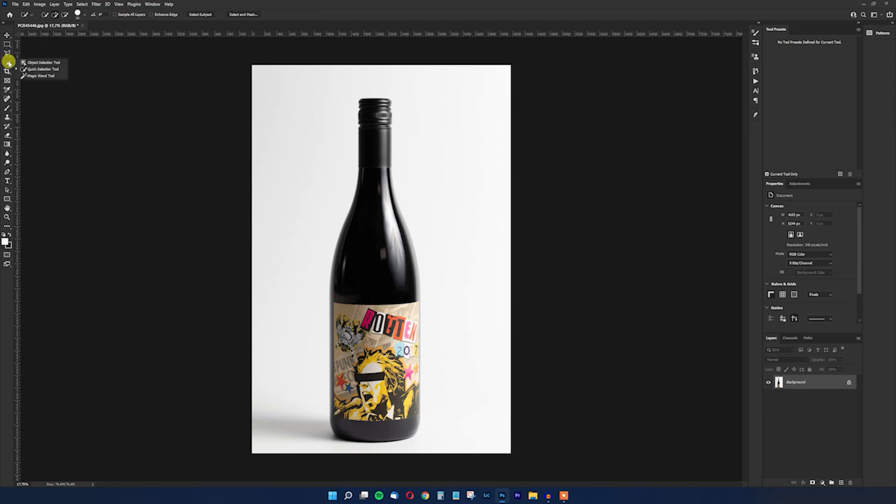
pyautogui.click(208, 15)
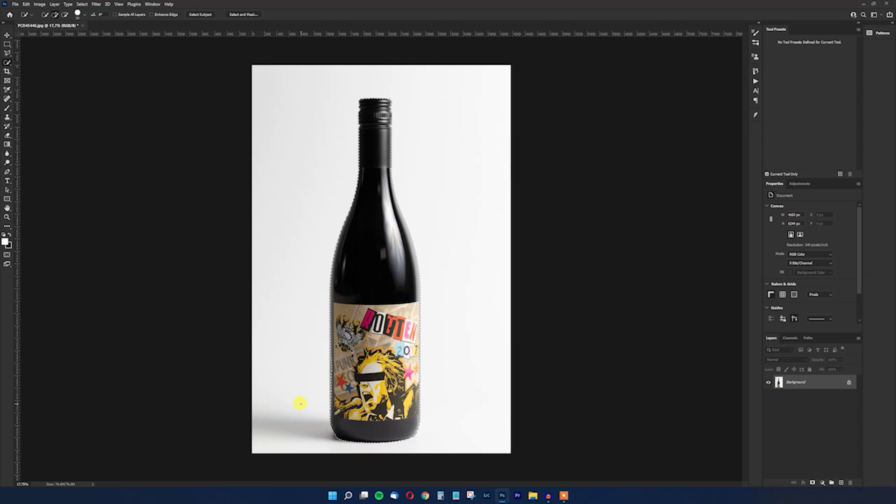
# Step: Try outlining an area along the bottle's edge near the label with the Polygonal Lasso to correct the selection
pyautogui.scroll(5, 300, 402)
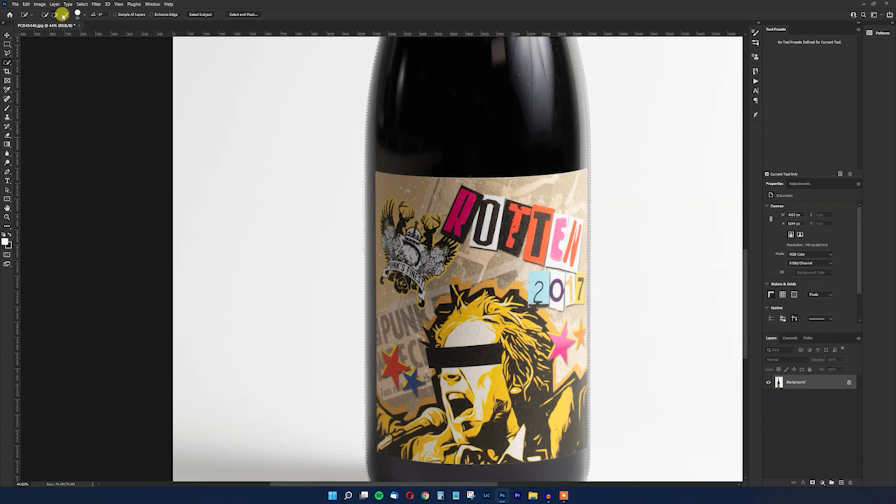
pyautogui.click(7, 52)
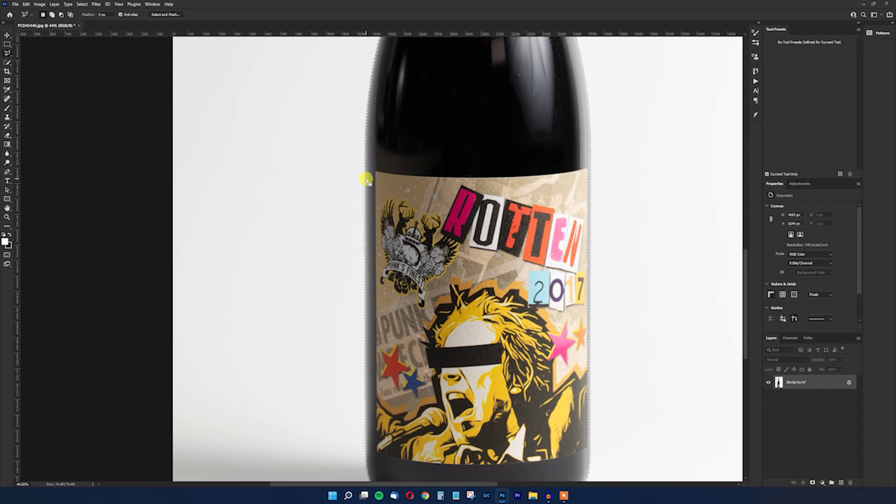
pyautogui.click(365, 273)
pyautogui.click(290, 194)
pyautogui.press('Escape')
pyautogui.click(366, 270)
pyautogui.click(394, 155)
pyautogui.click(369, 157)
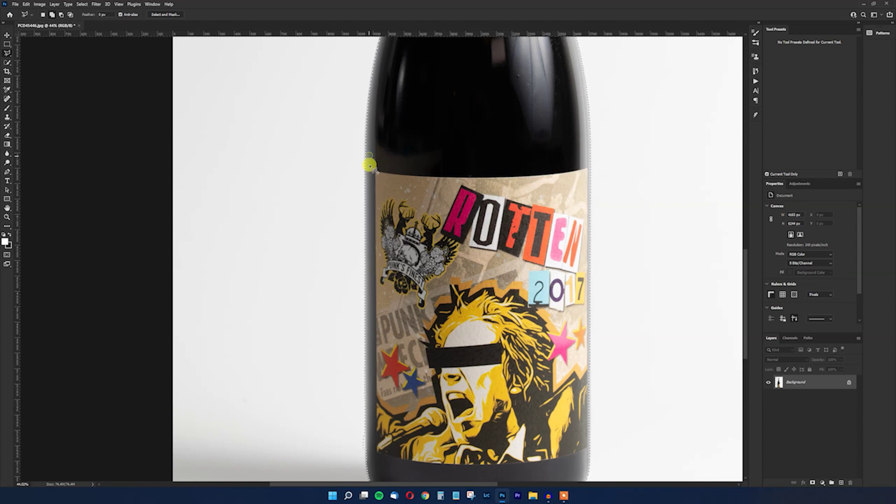
pyautogui.scroll(-5, 452, 161)
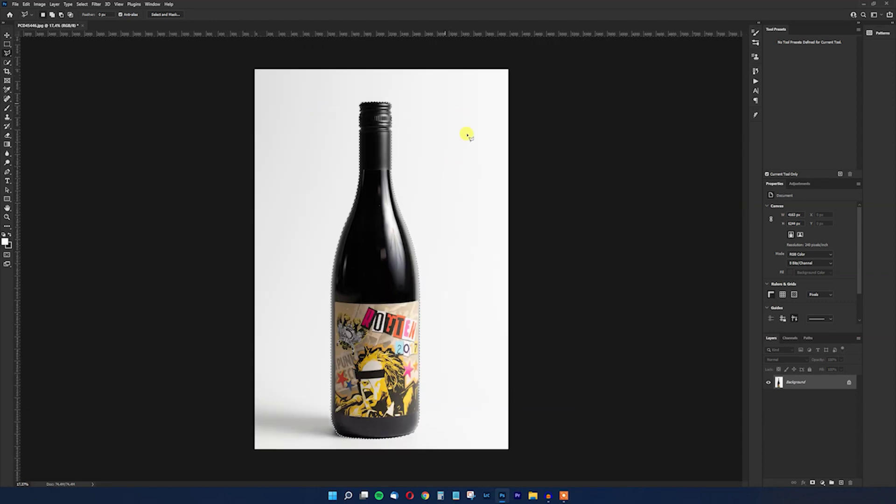
# Step: Add a Levels adjustment layer masked to the bottle selection
pyautogui.click(823, 483)
pyautogui.click(843, 391)
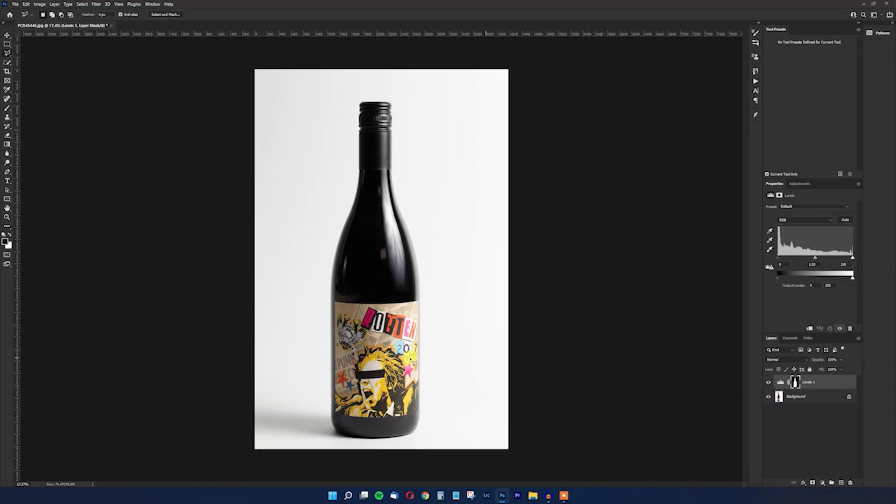
pyautogui.moveTo(815, 259)
pyautogui.mouseDown()
pyautogui.moveTo(792, 258)
pyautogui.moveTo(811, 260)
pyautogui.mouseUp()
# Step: Invert the Levels mask to target the background and lower the white input level to about 222
pyautogui.click(796, 387)
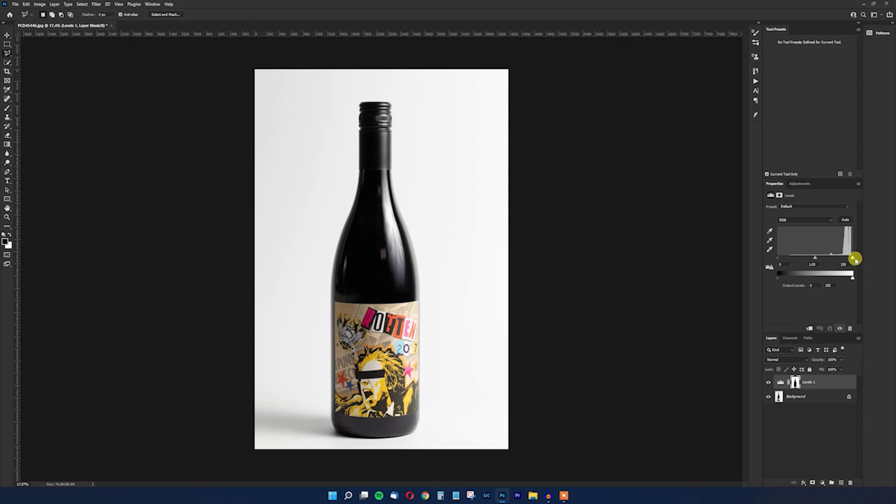
pyautogui.moveTo(852, 258); pyautogui.dragTo(846, 260)
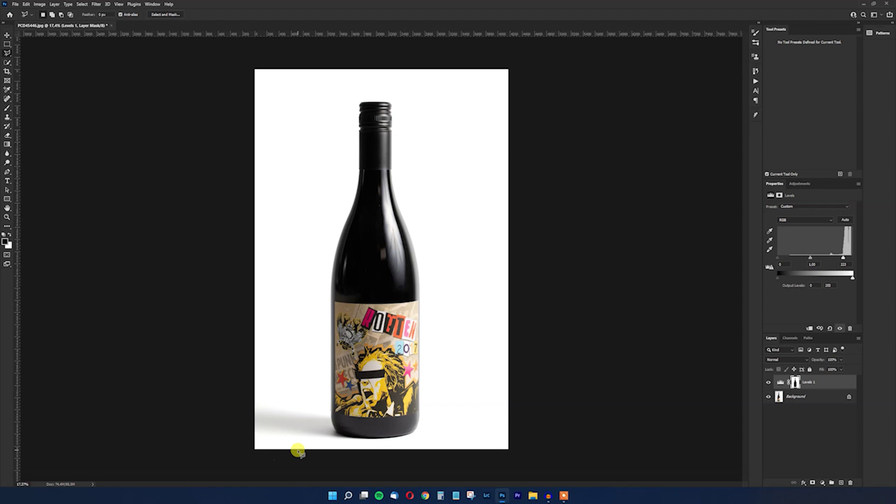
# Step: Compare the photo with and without the Levels adjustment and merge it into the Background layer
pyautogui.click(768, 383)
pyautogui.click(768, 383)
pyautogui.click(802, 426)
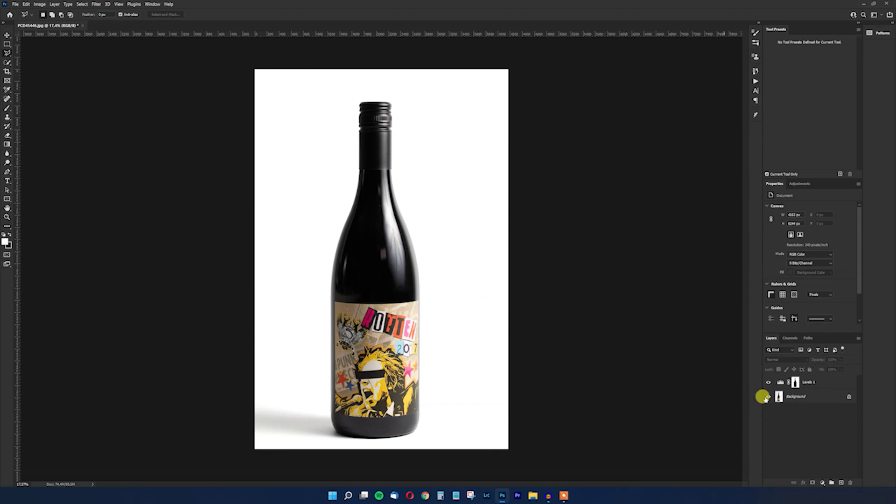
pyautogui.click(795, 383)
pyautogui.press('Delete')
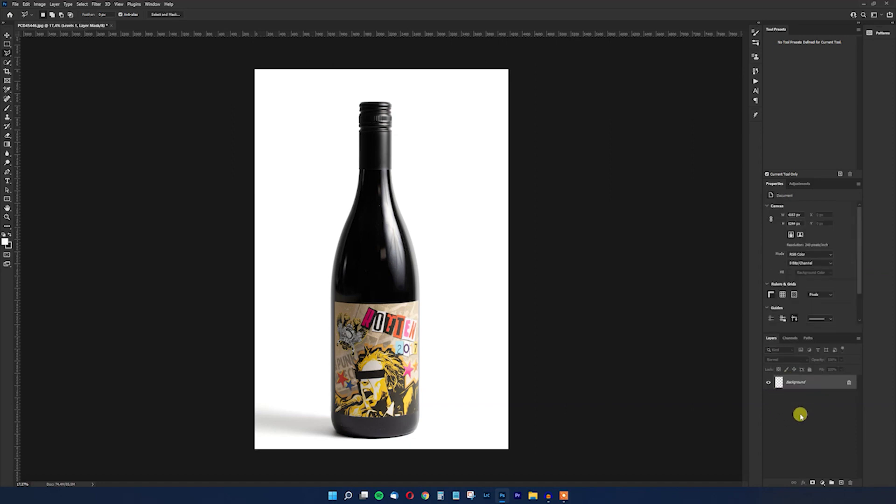
# Step: Remove the dust specks and small reflections from the dark glass of the bottle's neck and shoulder with an enlarged Spot Healing Brush
pyautogui.scroll(2, 353, 207)
pyautogui.scroll(3, 352, 207)
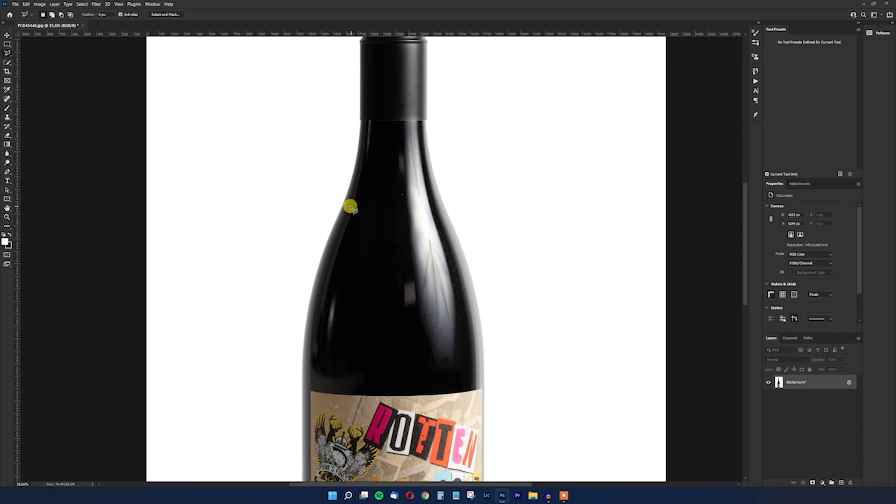
pyautogui.click(7, 100)
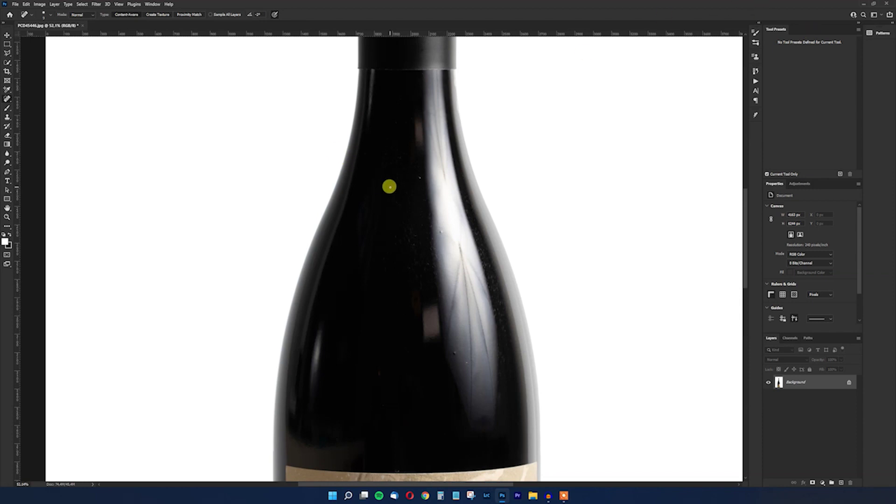
pyautogui.press(']')
pyautogui.press(']')
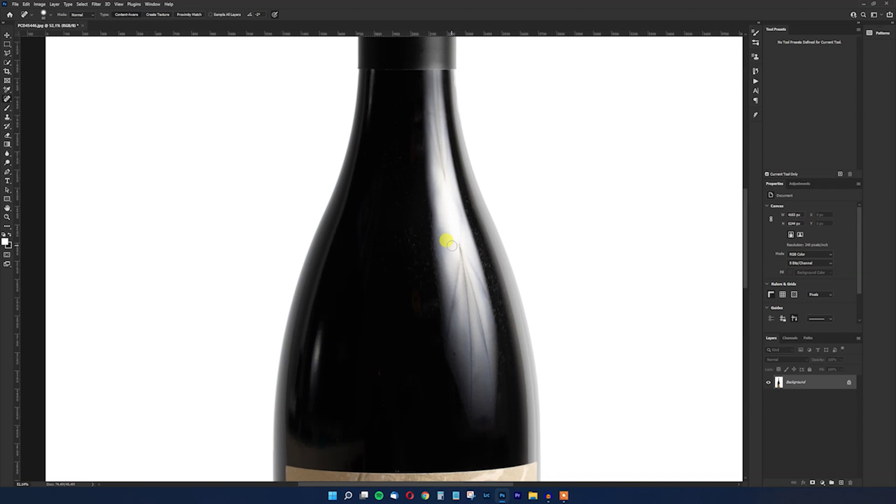
# Step: Heal the dark streaks running through the bright highlight on the bottle's shoulder and neck with the Spot Healing Brush
pyautogui.scroll(-4, 447, 243)
pyautogui.scroll(2, 443, 261)
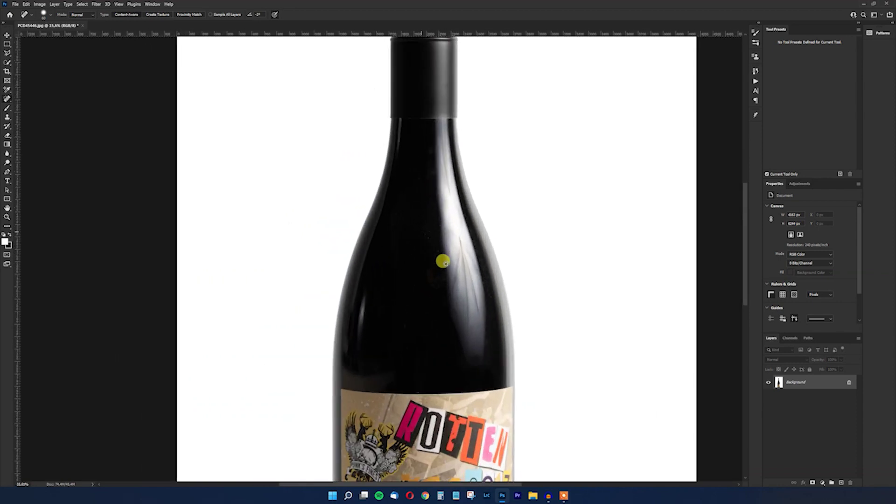
pyautogui.scroll(1, 446, 264)
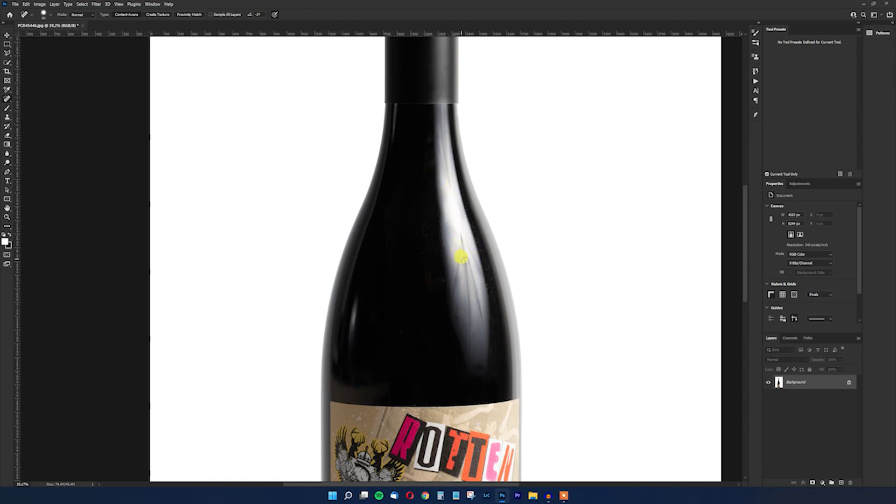
pyautogui.moveTo(460, 233)
pyautogui.mouseDown()
pyautogui.moveTo(471, 335)
pyautogui.moveTo(465, 270)
pyautogui.moveTo(478, 314)
pyautogui.moveTo(475, 281)
pyautogui.mouseUp()
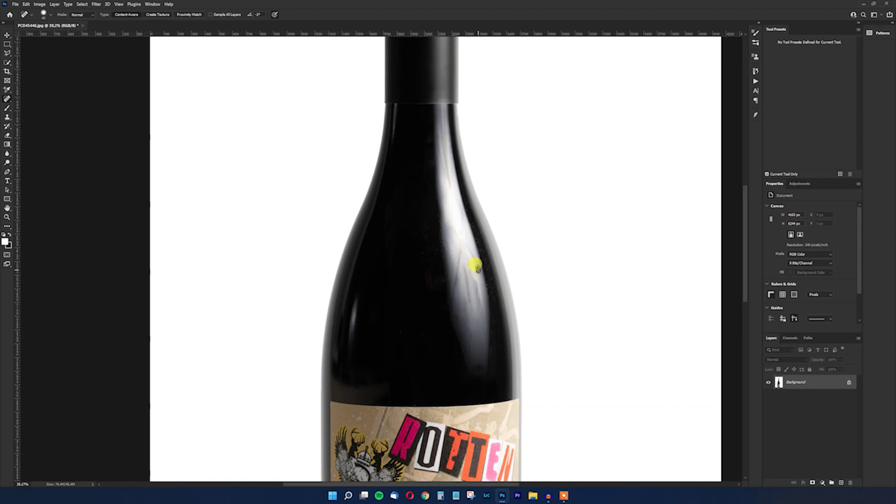
pyautogui.moveTo(464, 242)
pyautogui.mouseDown()
pyautogui.moveTo(476, 299)
pyautogui.moveTo(471, 286)
pyautogui.moveTo(468, 302)
pyautogui.moveTo(461, 246)
pyautogui.mouseUp()
pyautogui.moveTo(462, 276); pyautogui.dragTo(472, 301)
pyautogui.moveTo(451, 186)
pyautogui.mouseDown()
pyautogui.moveTo(441, 130)
pyautogui.moveTo(444, 158)
pyautogui.moveTo(438, 136)
pyautogui.mouseUp()
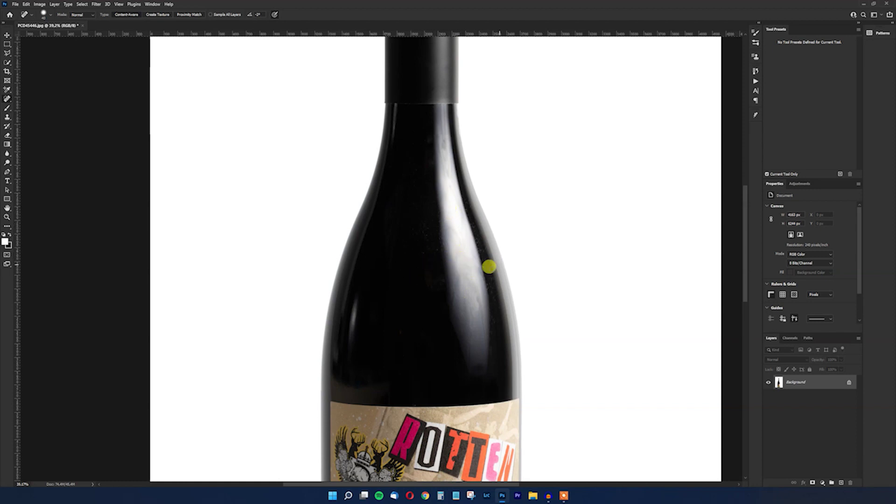
# Step: Examine the retouched bottle as a whole and up close, including the glass, label, base and shadow
pyautogui.scroll(-4, 388, 300)
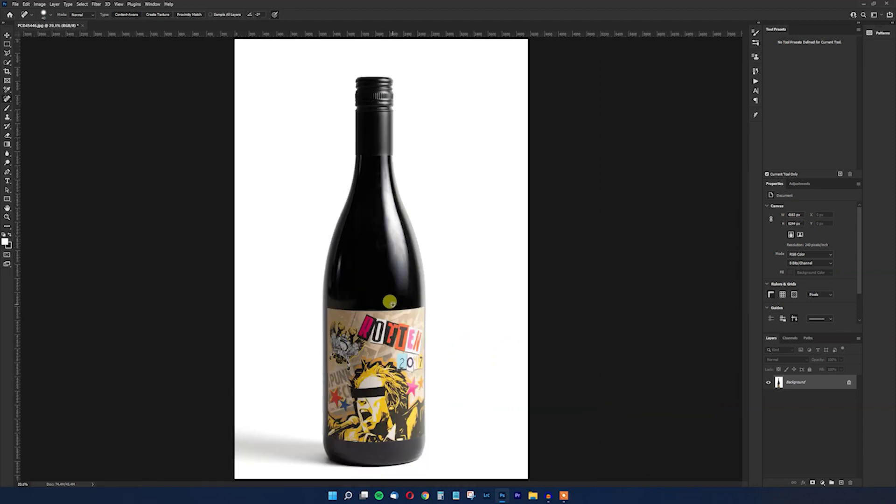
pyautogui.scroll(-4, 406, 270)
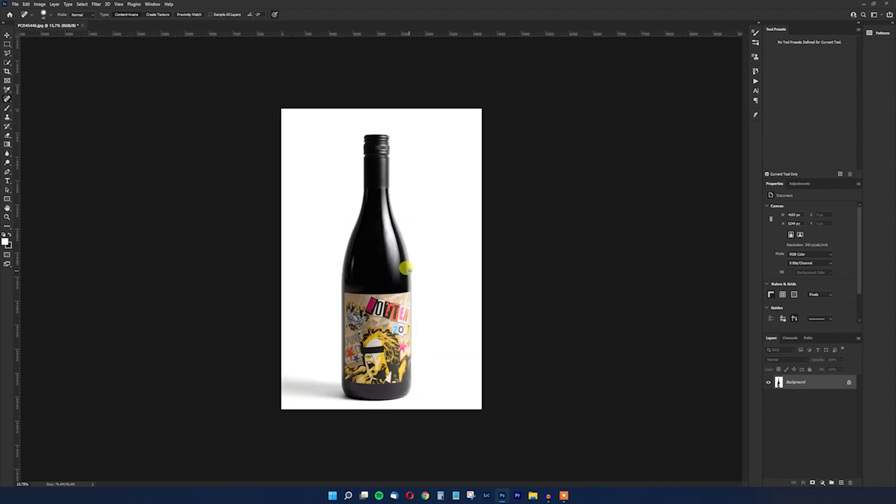
pyautogui.scroll(1, 409, 271)
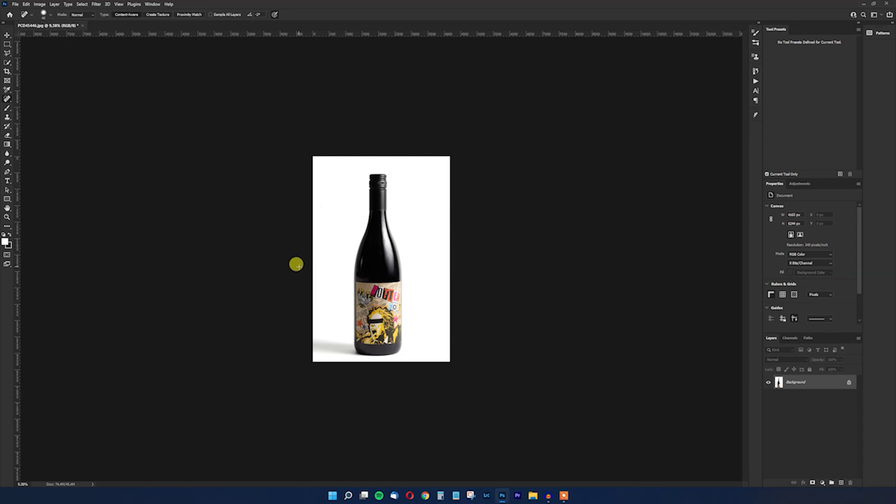
pyautogui.scroll(1, 354, 262)
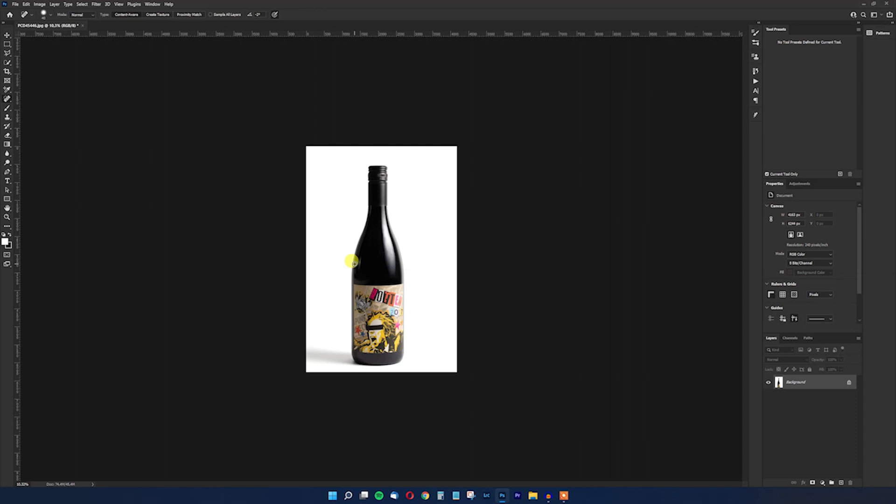
pyautogui.scroll(2, 351, 279)
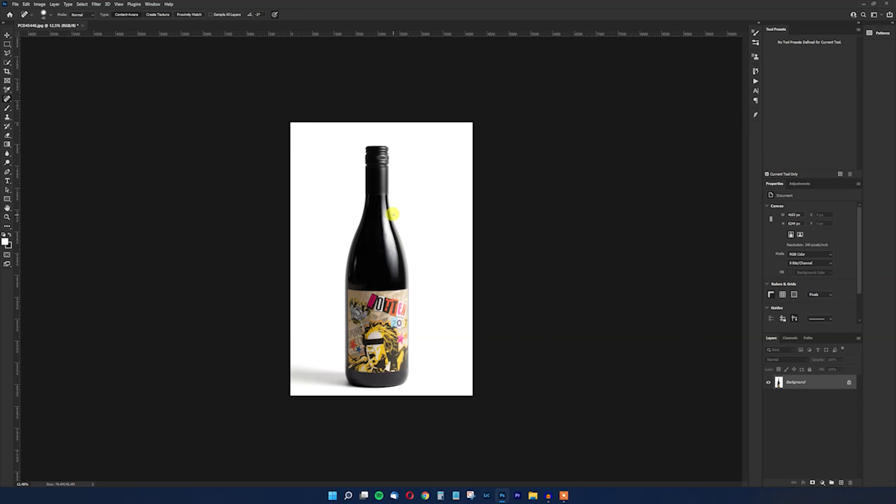
pyautogui.scroll(5, 344, 242)
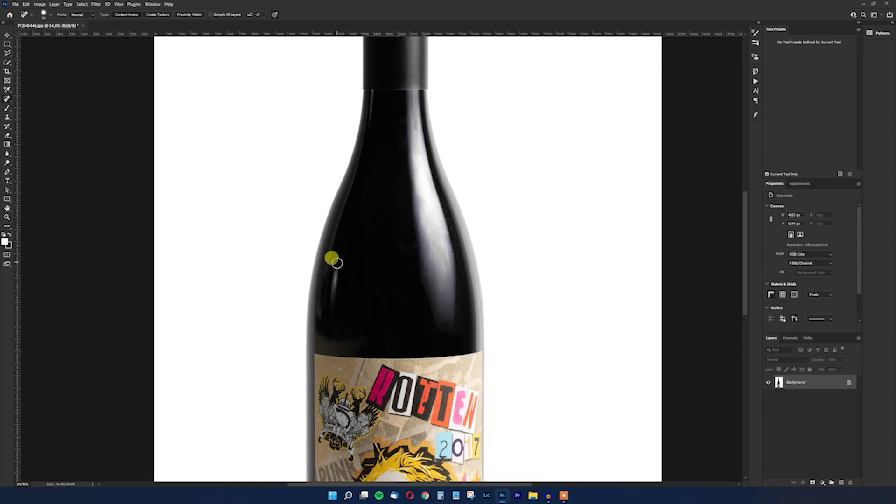
pyautogui.scroll(-1, 368, 250)
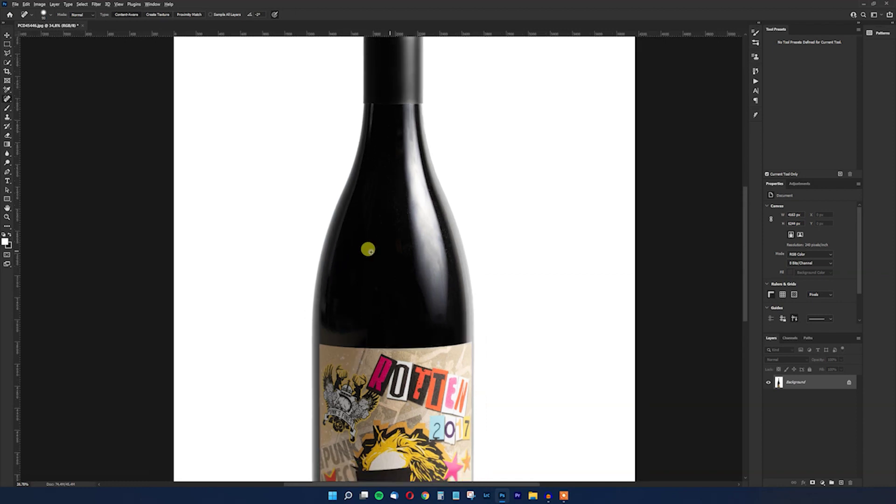
pyautogui.scroll(-2, 371, 252)
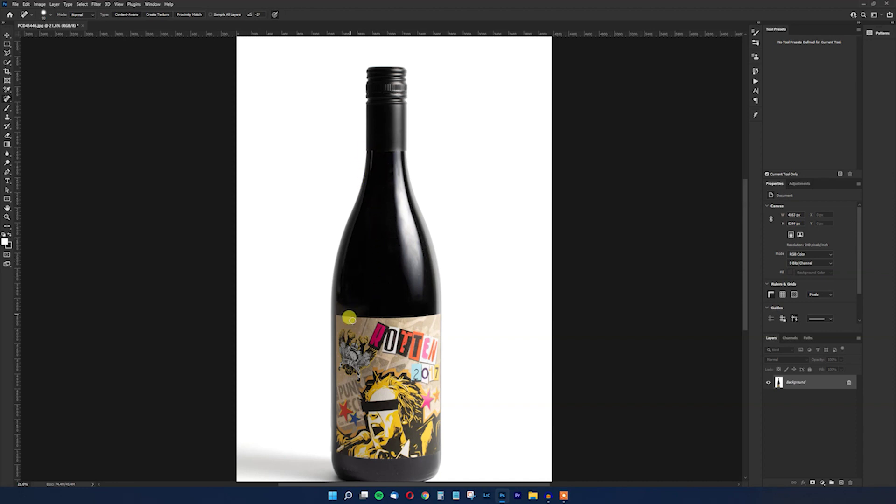
pyautogui.scroll(-1, 368, 299)
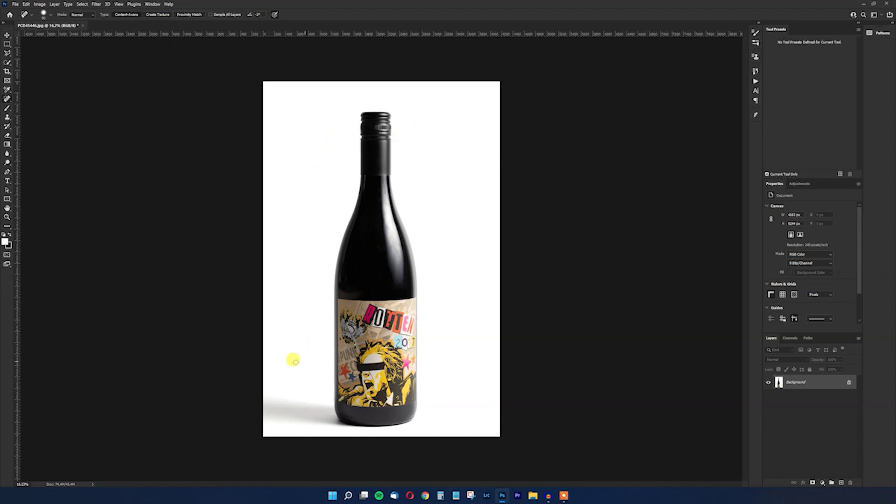
pyautogui.scroll(3, 215, 458)
pyautogui.moveTo(327, 425); pyautogui.dragTo(350, 230)
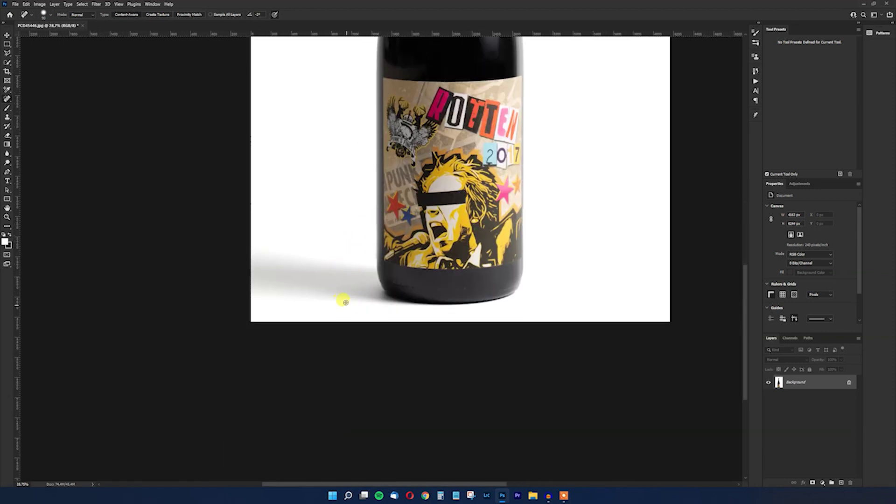
pyautogui.scroll(2, 345, 302)
pyautogui.scroll(2, 463, 267)
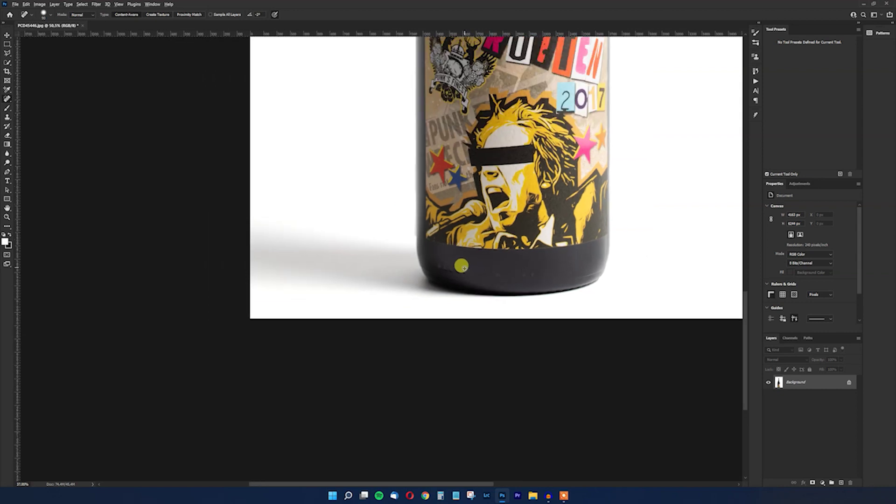
pyautogui.scroll(-4, 462, 267)
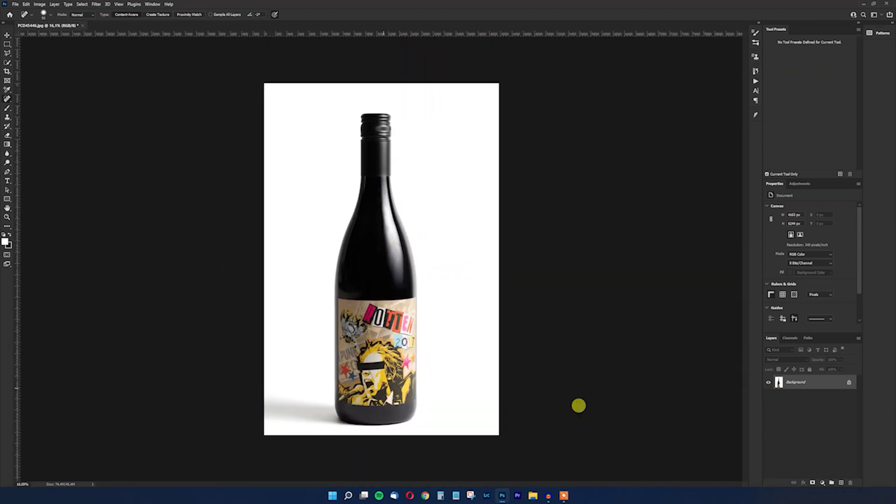
# Step: Add a Levels adjustment layer with input levels 7, 1.15 and 253 and merge it into the Background layer
pyautogui.click(822, 483)
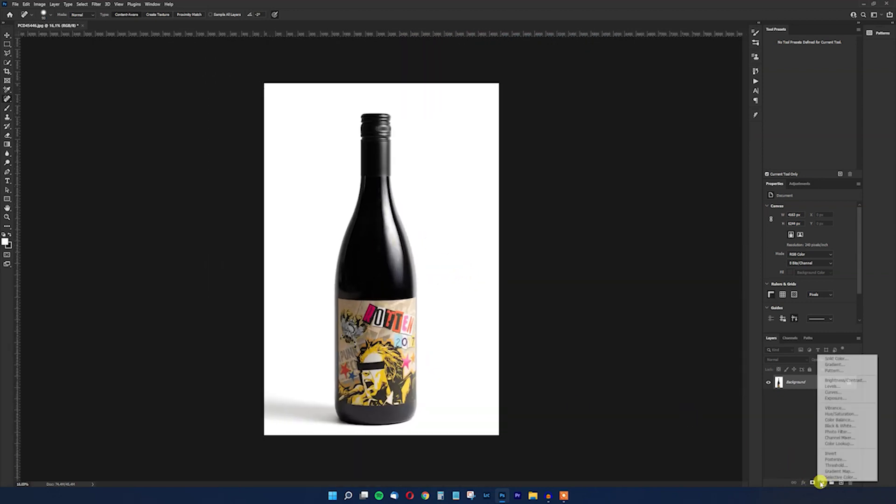
pyautogui.click(823, 387)
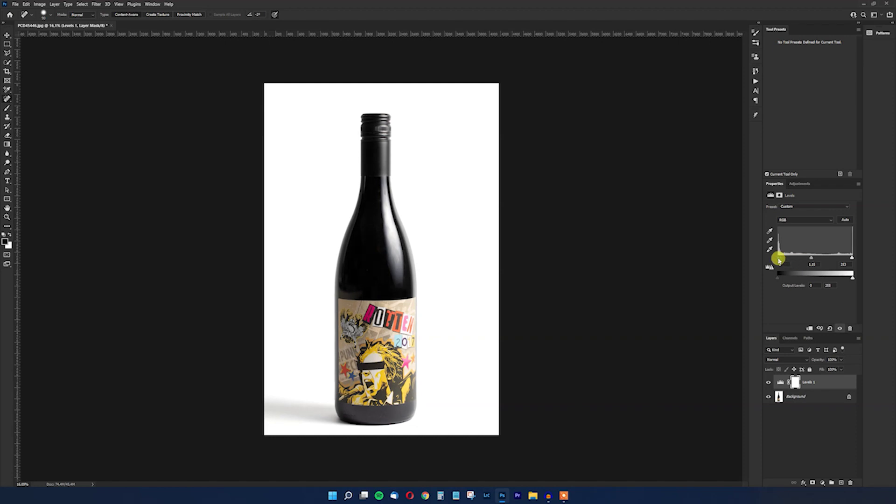
pyautogui.click(768, 383)
pyautogui.click(768, 382)
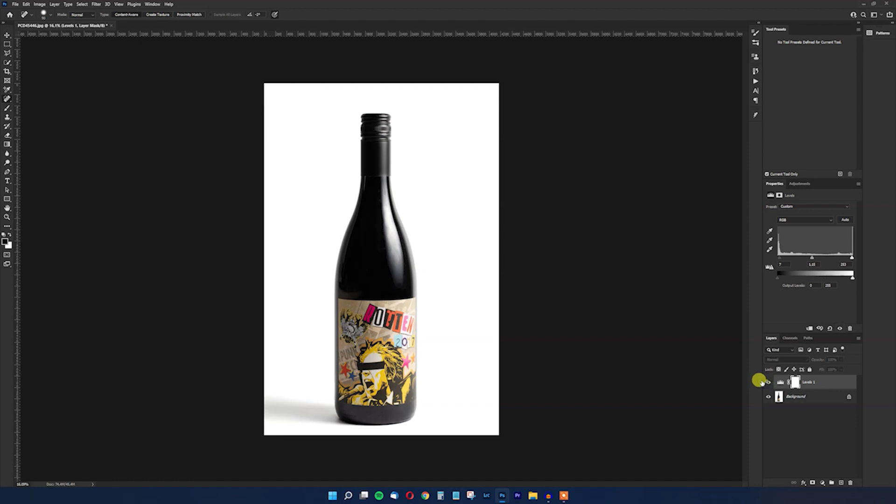
pyautogui.click(769, 382)
pyautogui.click(768, 383)
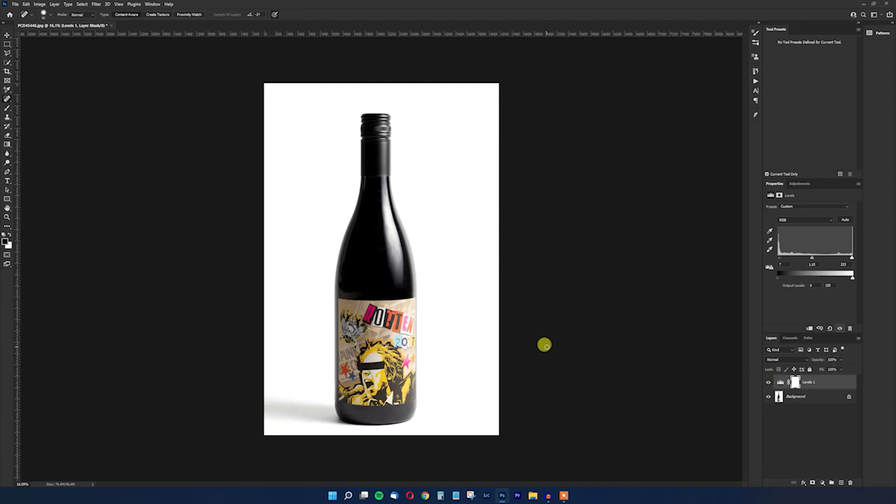
pyautogui.press('Delete')
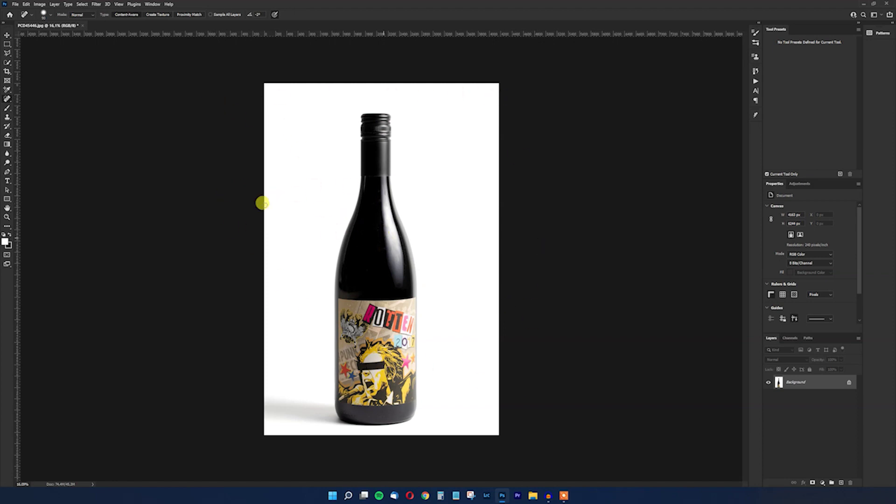
# Step: Create a new white 1000 x 1000 pixel RGB document at 72 pixels per inch
pyautogui.click(16, 5)
pyautogui.click(21, 12)
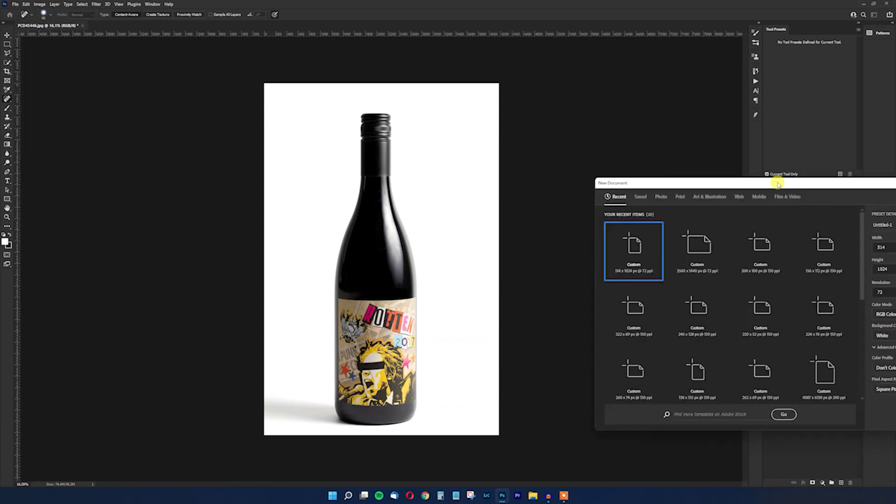
pyautogui.doubleClick(571, 188)
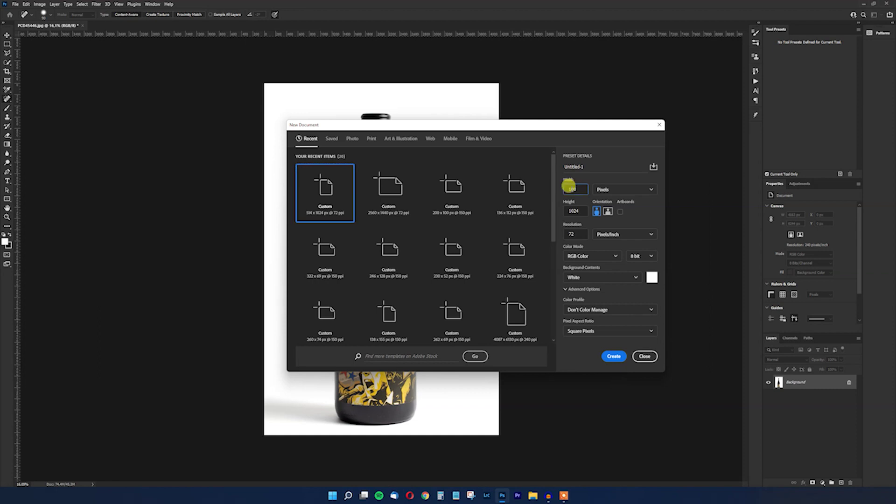
pyautogui.write('1000')
pyautogui.click(574, 232)
pyautogui.click(614, 357)
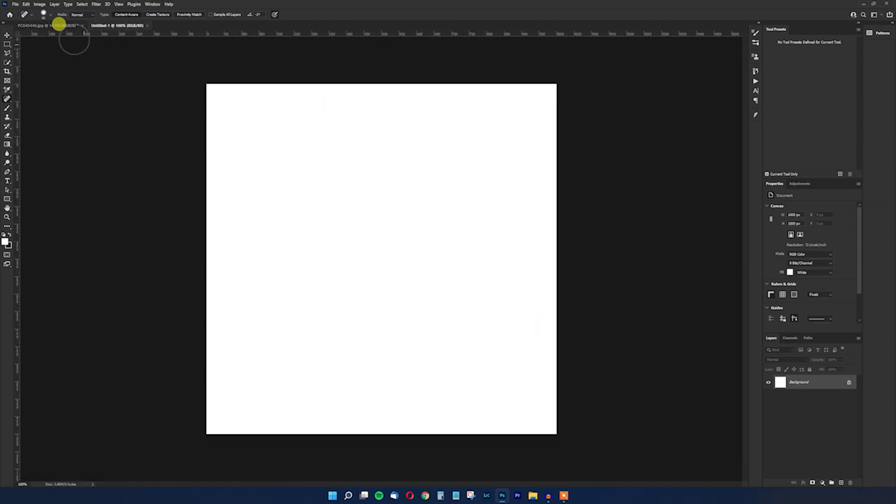
# Step: Copy the entire retouched bottle image and paste it into the new square document
pyautogui.click(49, 24)
pyautogui.hotkey('ctrl', 'a')
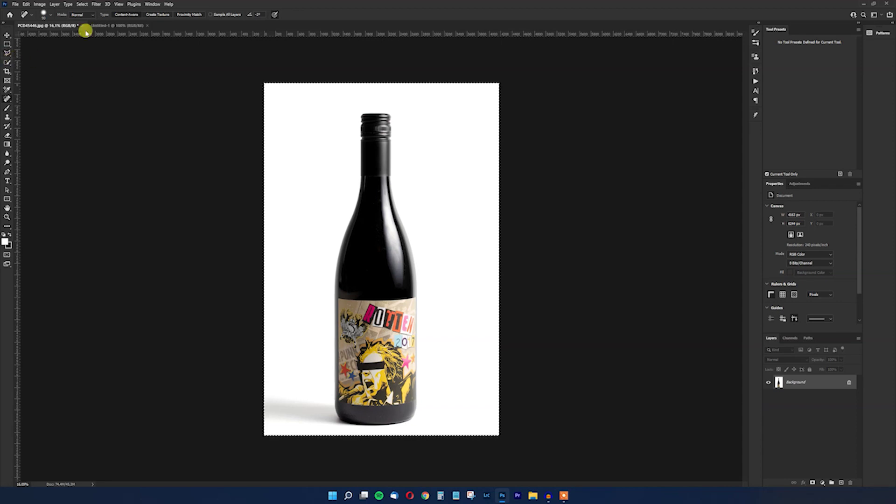
pyautogui.click(116, 25)
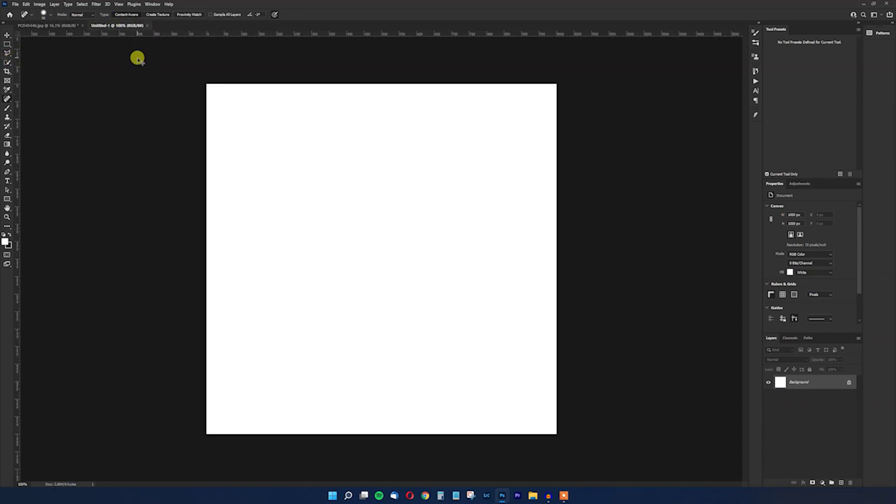
pyautogui.hotkey('ctrl', 'v')
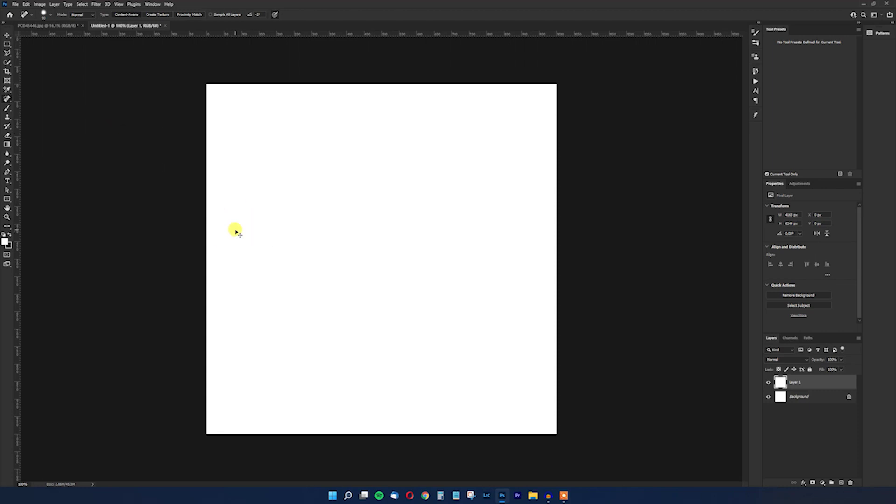
# Step: Scale the pasted bottle layer proportionally to about 15% and centre it on the square canvas
pyautogui.hotkey('ctrl', 't')
pyautogui.moveTo(202, 81); pyautogui.dragTo(451, 157)
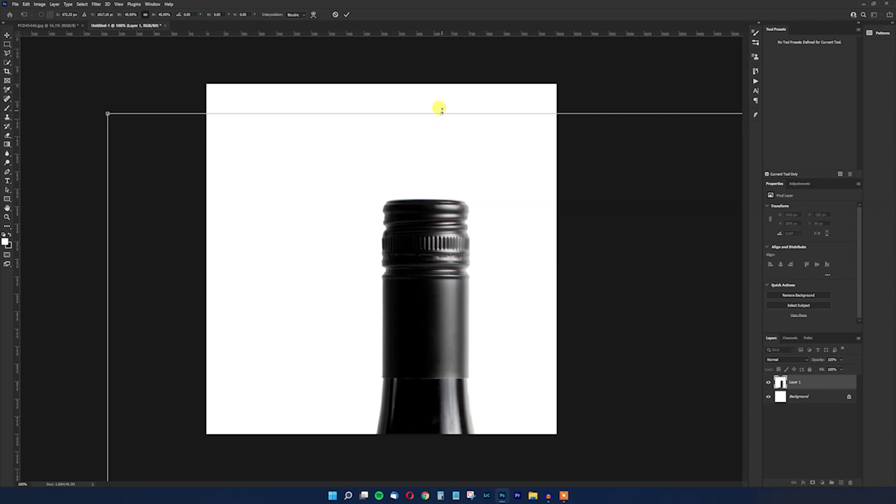
pyautogui.moveTo(441, 111); pyautogui.dragTo(401, 112)
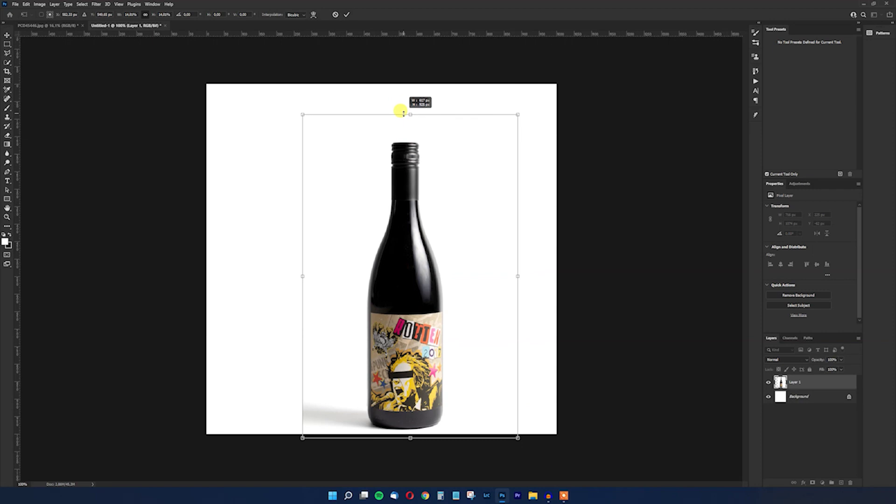
pyautogui.moveTo(413, 235); pyautogui.dragTo(386, 220)
pyautogui.press('Return')
# Step: Paint white over the hard outer edge of the bottle's shadow on Layer 1 with a large Soft Round brush at 0% hardness
pyautogui.press('j')
pyautogui.moveTo(263, 388)
pyautogui.mouseDown()
pyautogui.moveTo(243, 415)
pyautogui.moveTo(220, 369)
pyautogui.moveTo(206, 412)
pyautogui.moveTo(200, 392)
pyautogui.mouseUp()
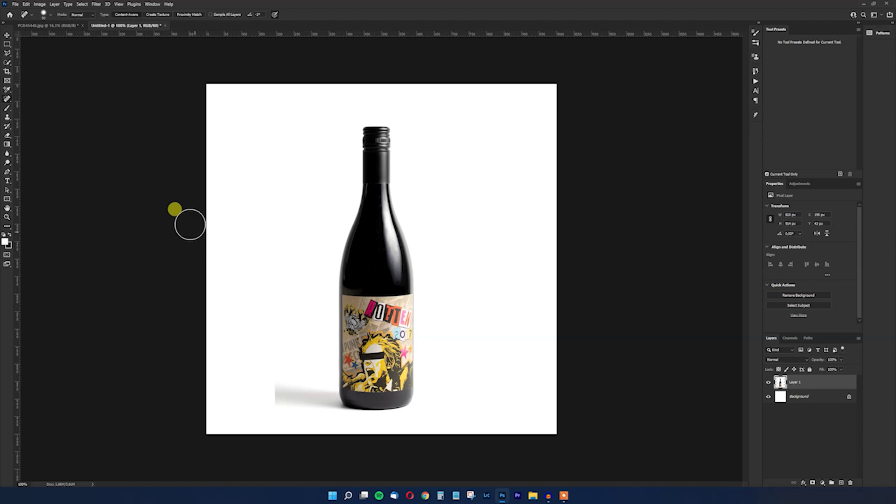
pyautogui.click(7, 108)
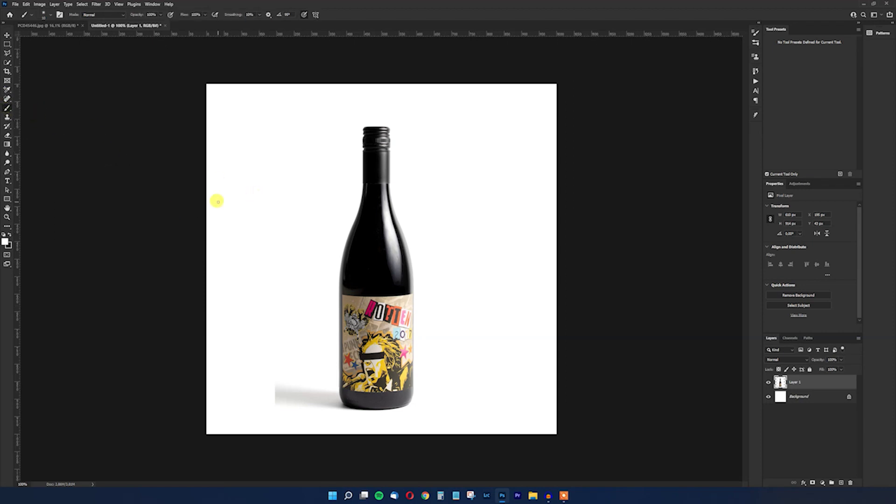
pyautogui.moveTo(217, 202)
pyautogui.mouseDown()
pyautogui.moveTo(28, 9)
pyautogui.moveTo(124, 74)
pyautogui.moveTo(151, 71)
pyautogui.mouseUp()
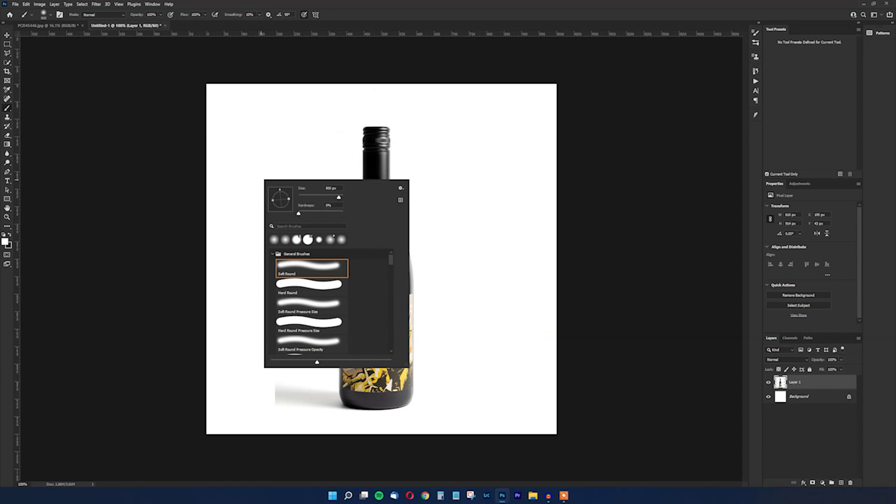
pyautogui.click(331, 18)
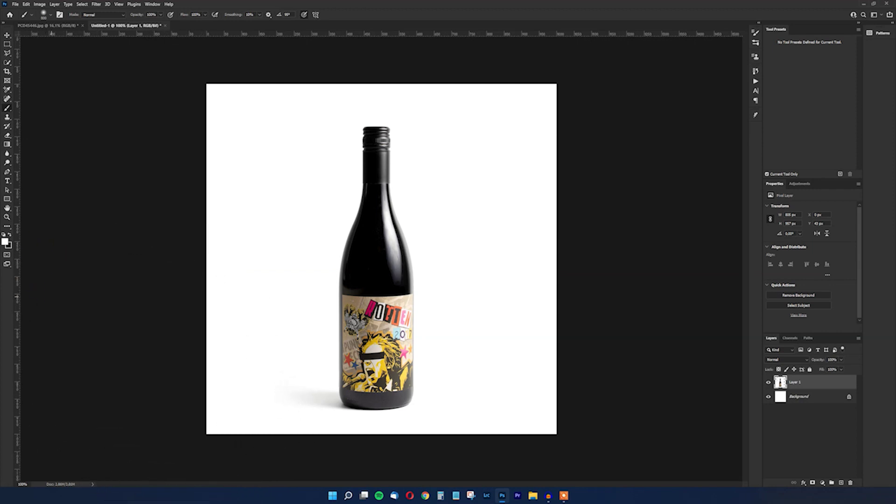
# Step: Merge the bottle layer, Layer 1, down into the white Background layer
pyautogui.click(6, 35)
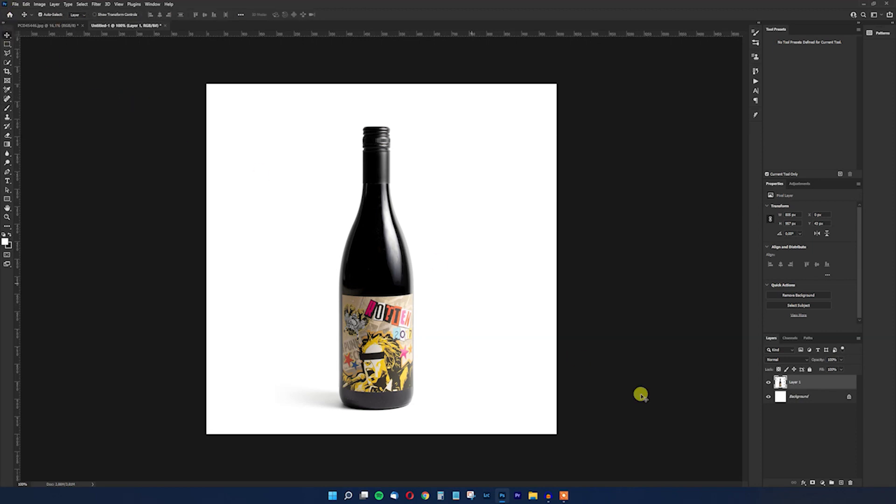
pyautogui.click(799, 422)
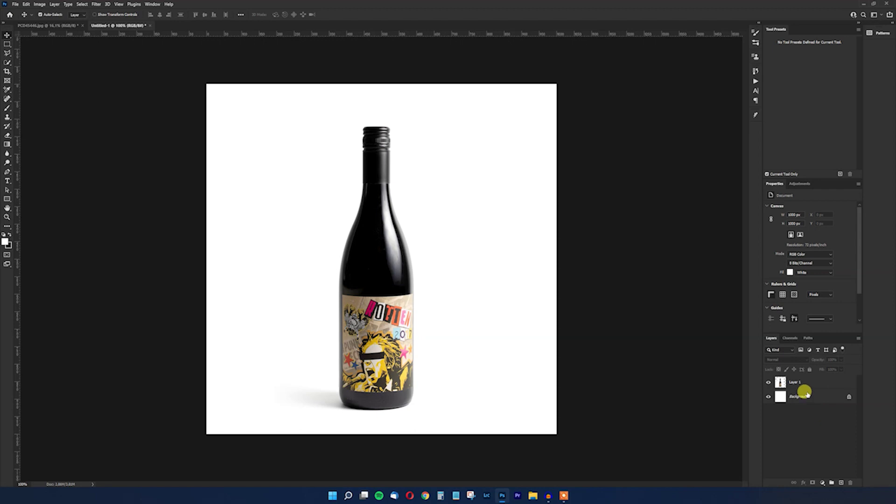
pyautogui.click(807, 384)
pyautogui.hotkey('ctrl', 'e')
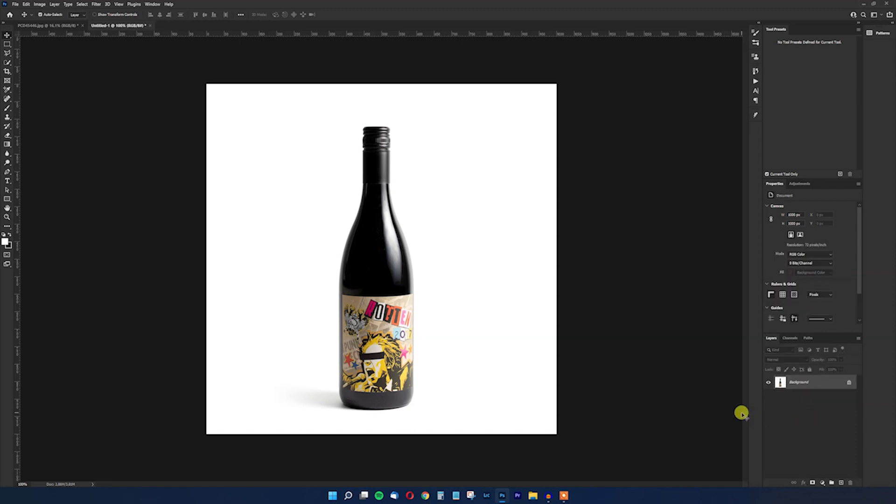